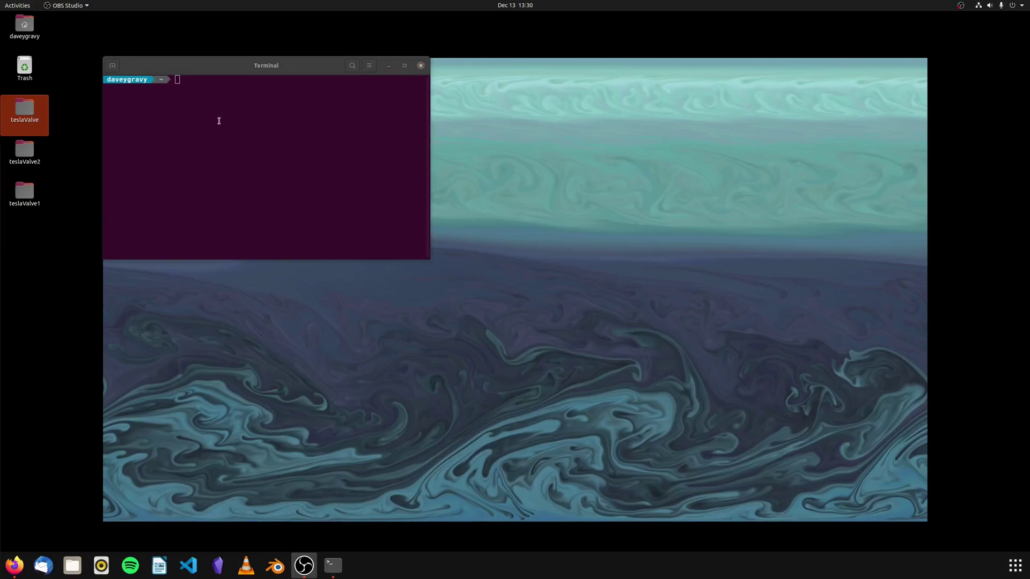
Change into the Desktop/teslaValve case folder
{"action": "left_click", "coordinate": [219, 121]}
{"action": "type", "text": "Desktop"}
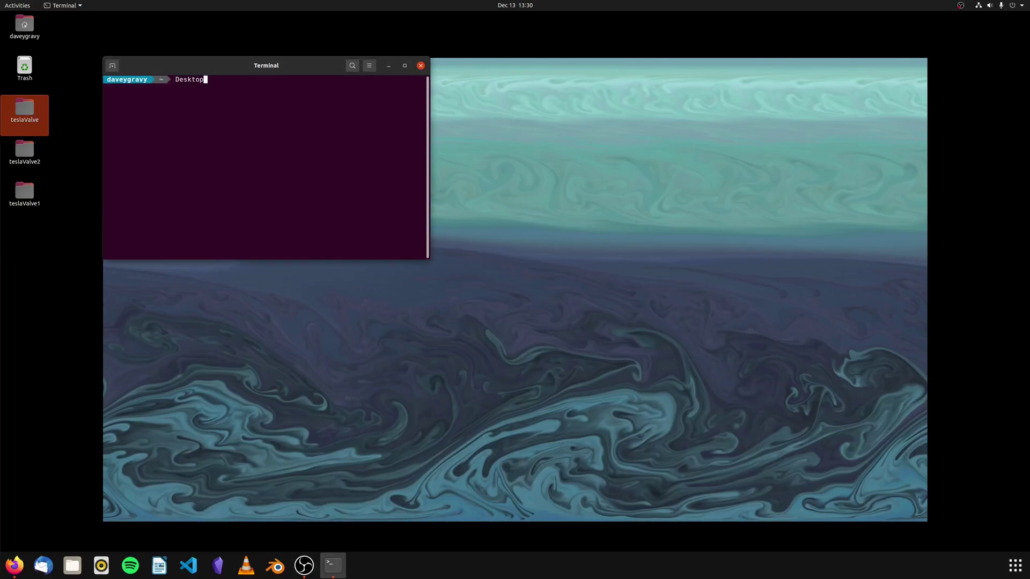
{"action": "type", "text": "/teslaValve"}
{"action": "key", "text": "Return"}
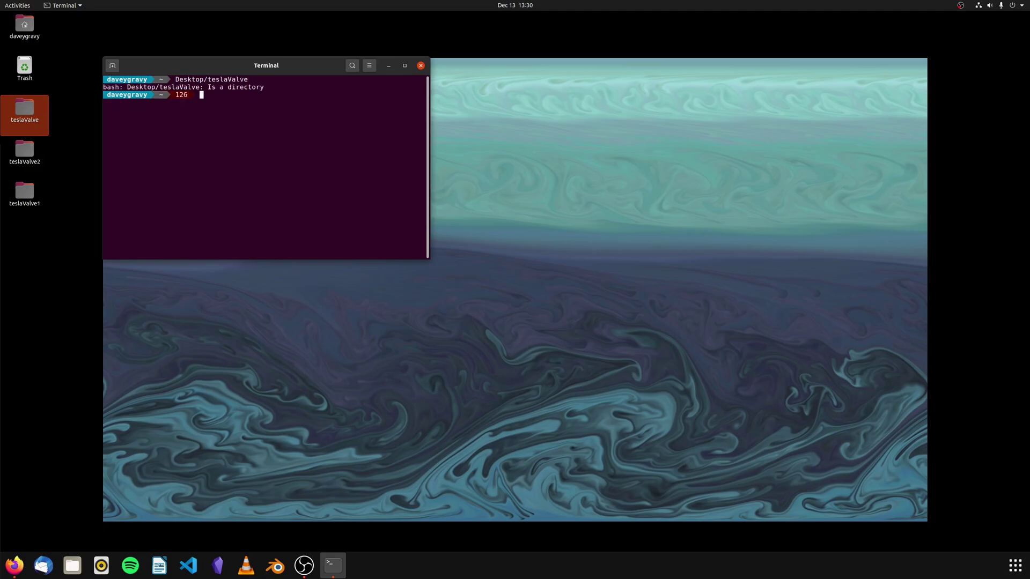
{"action": "type", "text": "cd Desktop/teslaValve"}
{"action": "key", "text": "Return"}
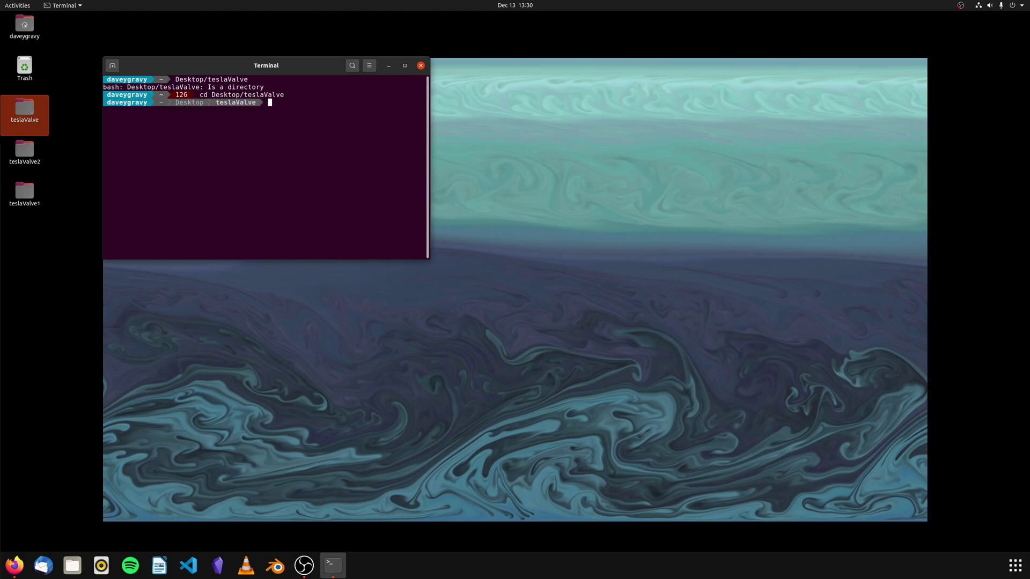
Run tree to list the case's directory structure and scroll through the listing
{"action": "type", "text": "tree"}
{"action": "key", "text": "Return"}
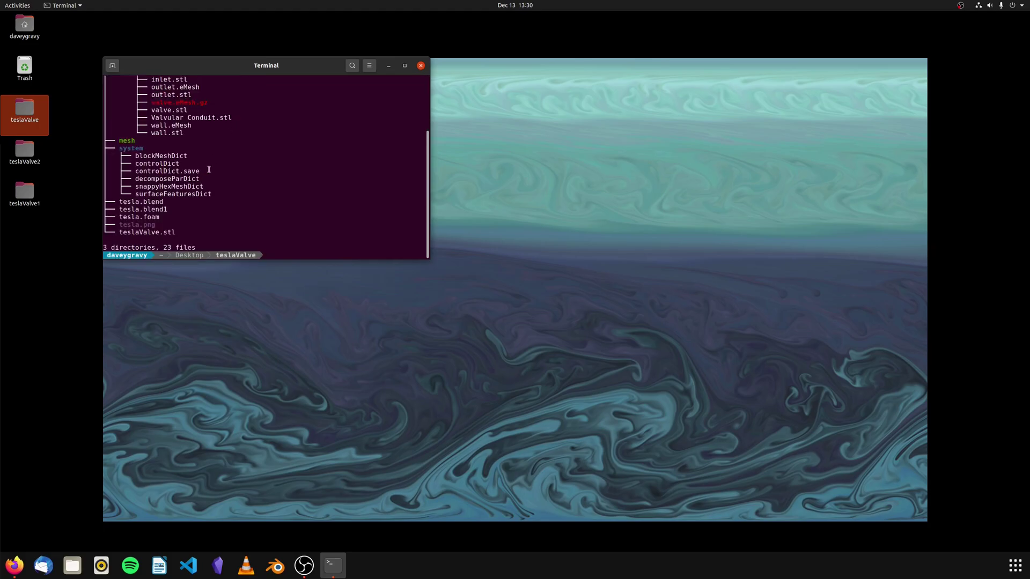
{"action": "scroll", "coordinate": [210, 167], "scroll_direction": "up", "scroll_amount": 3}
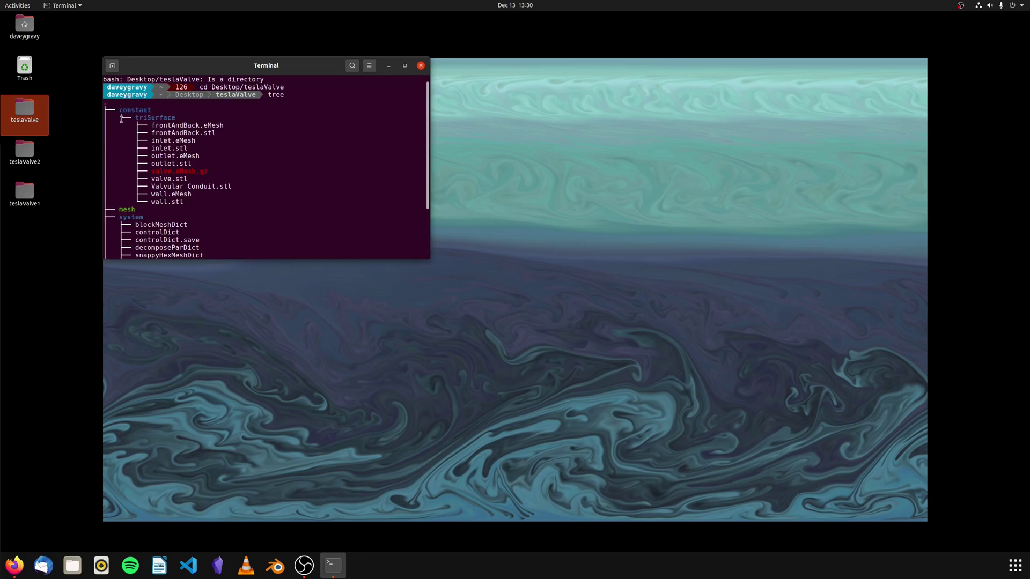
{"action": "scroll", "coordinate": [212, 205], "scroll_direction": "down", "scroll_amount": 2}
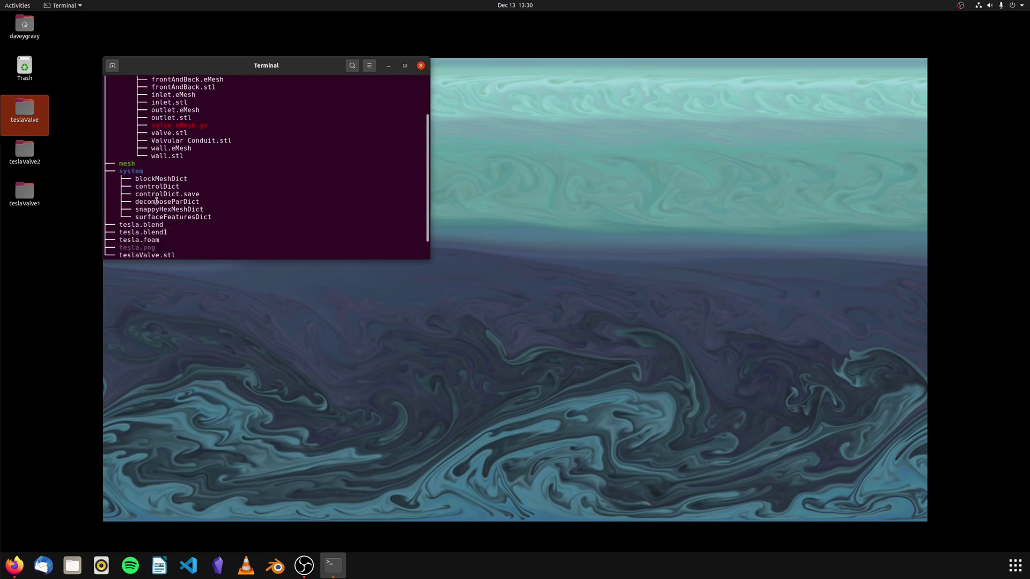
{"action": "scroll", "coordinate": [163, 198], "scroll_direction": "up", "scroll_amount": 2}
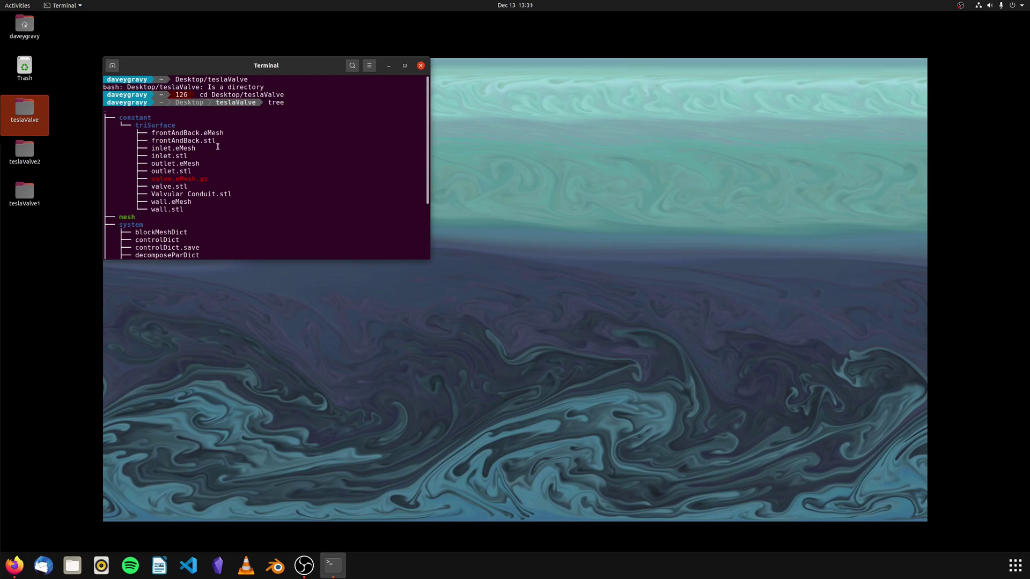
{"action": "scroll", "coordinate": [218, 145], "scroll_direction": "down", "scroll_amount": 3}
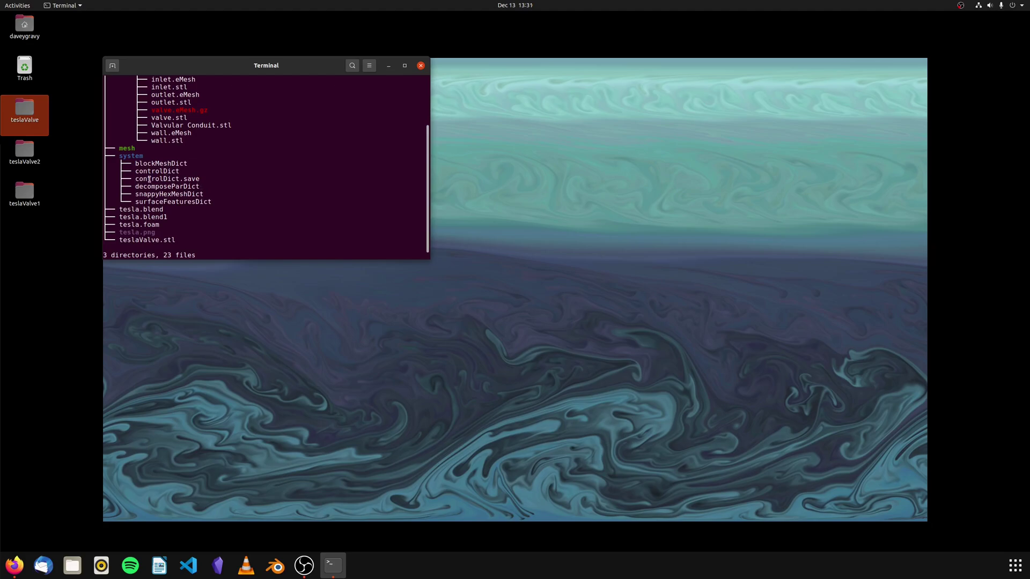
{"action": "double_click", "coordinate": [141, 179]}
{"action": "left_click", "coordinate": [253, 189]}
Delete the leftover system/controlDict.save file
{"action": "type", "text": "rm "}
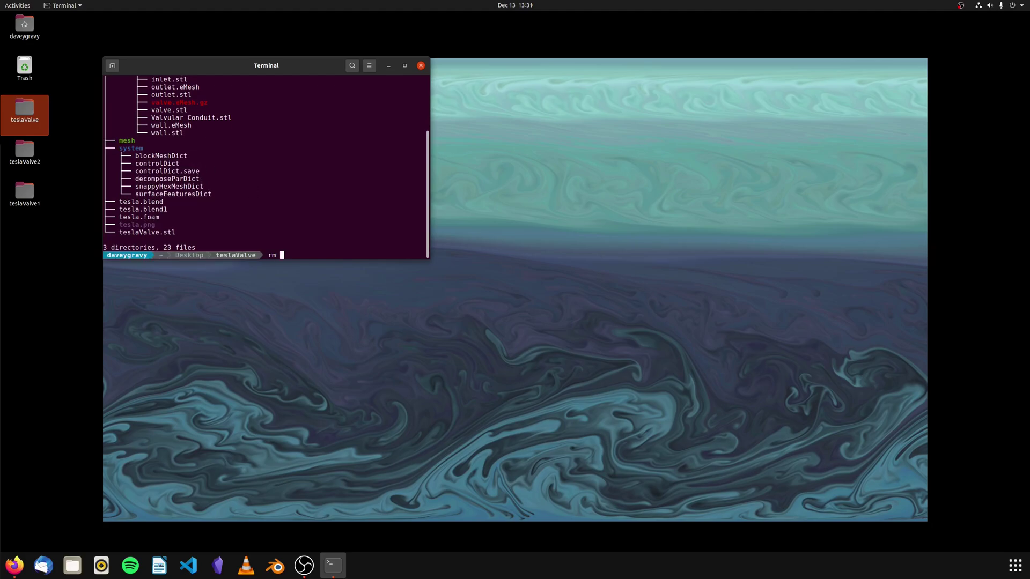
{"action": "type", "text": "system /cont"}
{"action": "key", "text": "Tab"}
{"action": "type", "text": "."}
{"action": "key", "text": "Tab"}
{"action": "key", "text": "Return"}
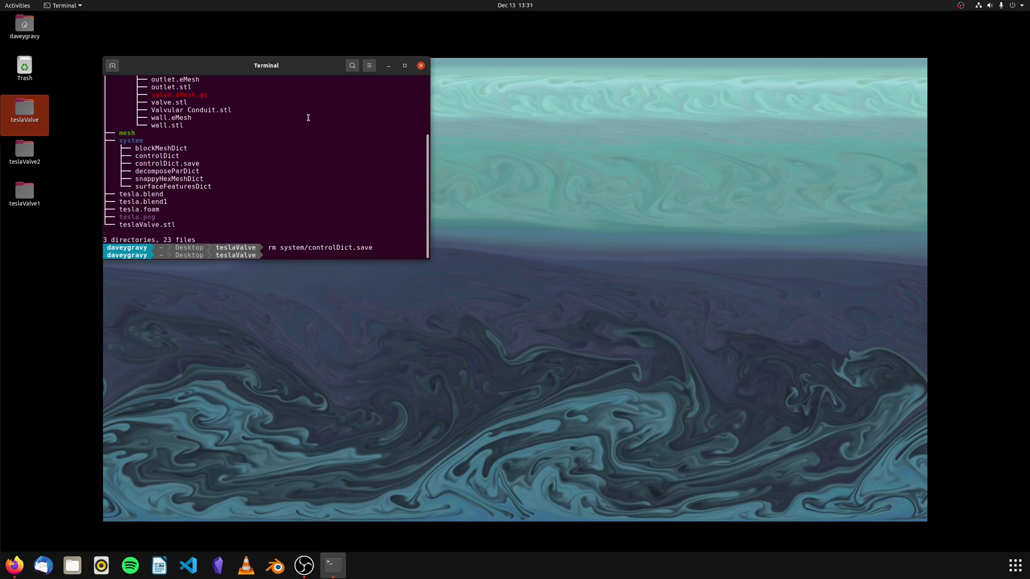
List $FOAM_TUTORIALS/incompressible/icoFoam and widen the terminal to view cavity and elbow
{"action": "type", "text": "ls $FOAM_TUTORIALS/incompressible/icoF"}
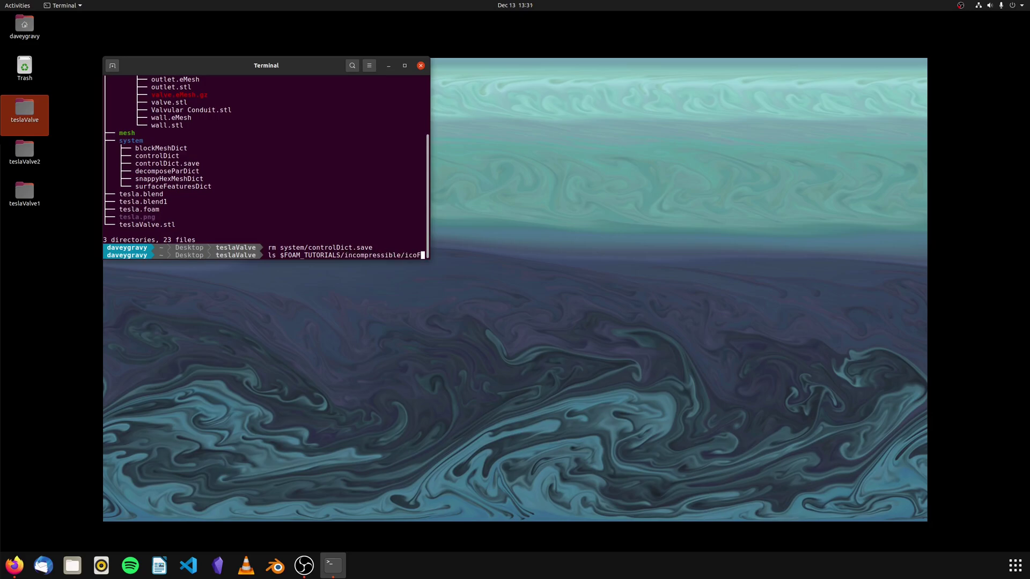
{"action": "type", "text": "oam"}
{"action": "key", "text": "Return"}
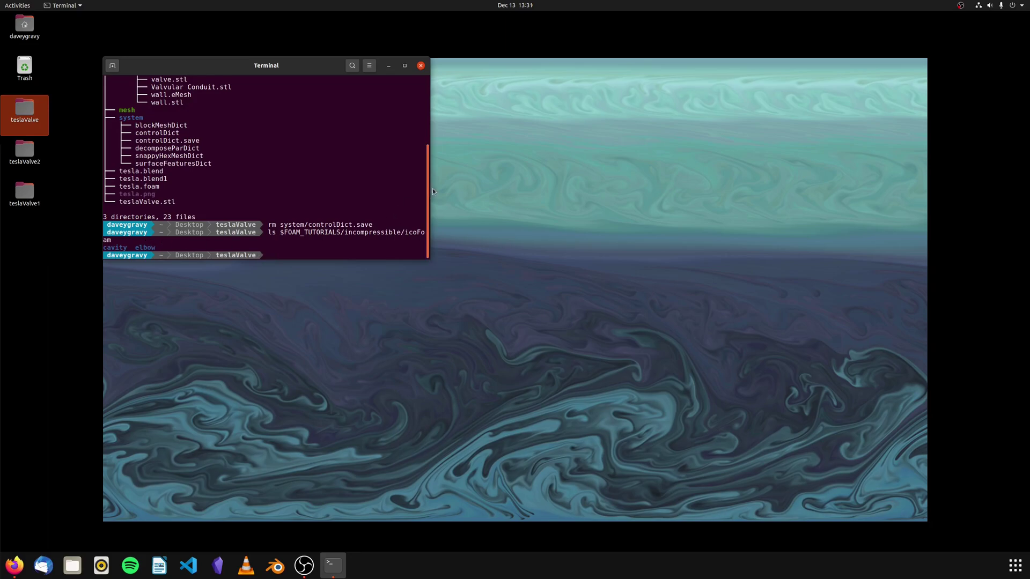
{"action": "left_click_drag", "start_coordinate": [428, 188], "coordinate": [445, 189]}
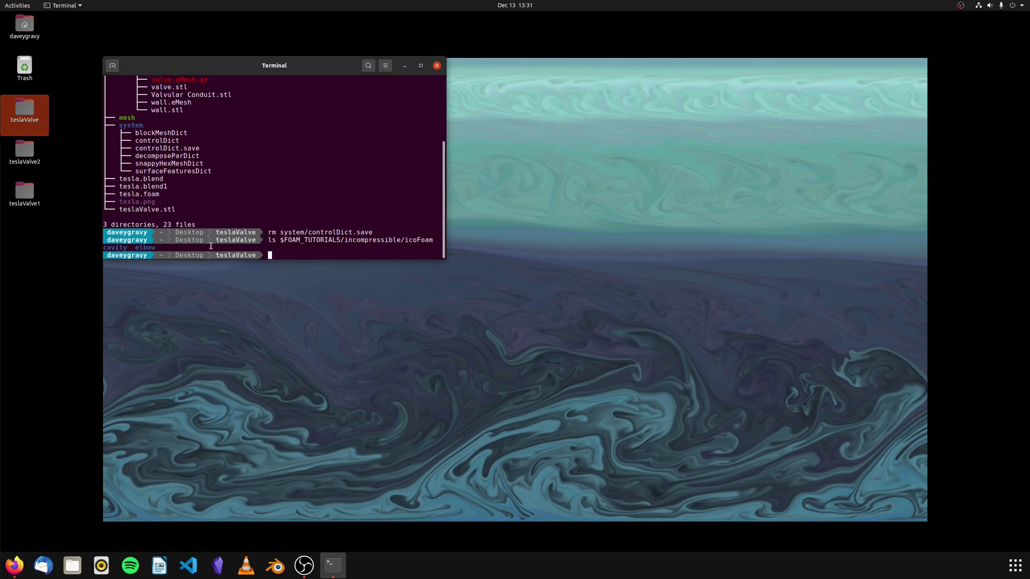
{"action": "left_click_drag", "start_coordinate": [128, 247], "coordinate": [102, 248]}
{"action": "left_click", "coordinate": [185, 242]}
{"action": "left_click", "coordinate": [155, 248]}
{"action": "left_click_drag", "start_coordinate": [155, 249], "coordinate": [133, 247]}
{"action": "left_click", "coordinate": [251, 203]}
Copy the icoFoam elbow tutorial to the Desktop with cp -r
{"action": "type", "text": "c"}
{"action": "type", "text": "p -r"}
{"action": "key", "text": "BackSpace"}
{"action": "key", "text": "BackSpace"}
{"action": "key", "text": "BackSpace"}
{"action": "key", "text": "BackSpace"}
{"action": "key", "text": "BackSpace"}
{"action": "key", "text": "BackSpace"}
{"action": "key", "text": "Up"}
{"action": "key", "text": "ctrl+Left"}
{"action": "key", "text": "ctrl+Left"}
{"action": "key", "text": "ctrl+Left"}
{"action": "key", "text": "ctrl+Left"}
{"action": "key", "text": "ctrl+Left"}
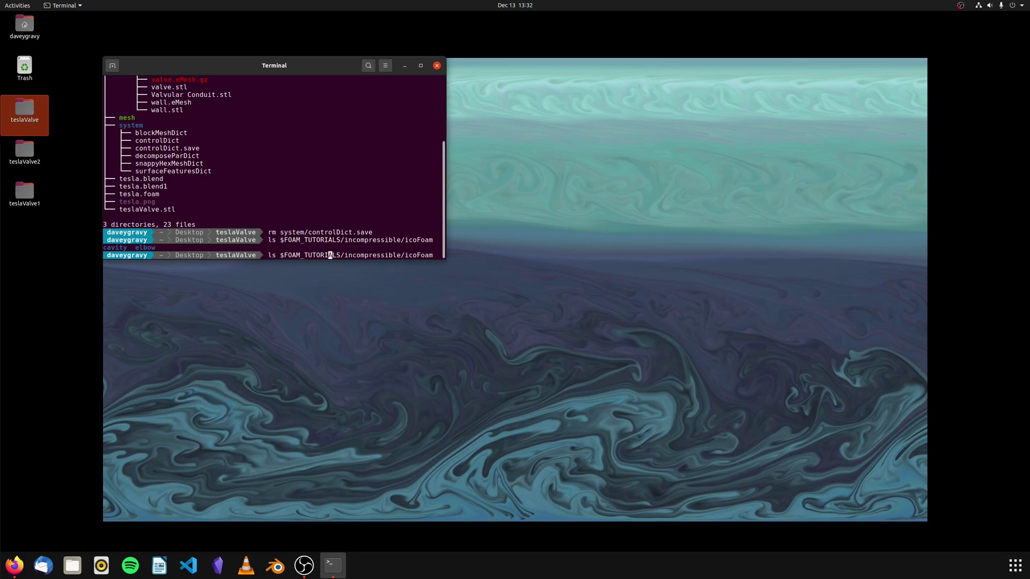
{"action": "key", "text": "Delete"}
{"action": "key", "text": "Delete"}
{"action": "type", "text": "c"}
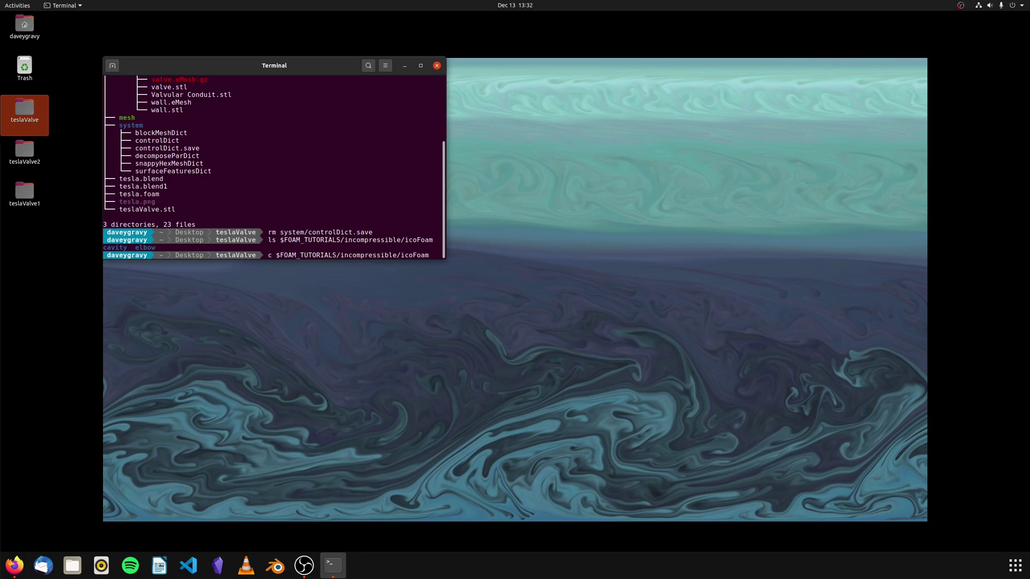
{"action": "type", "text": "p -r"}
{"action": "key", "text": "Delete"}
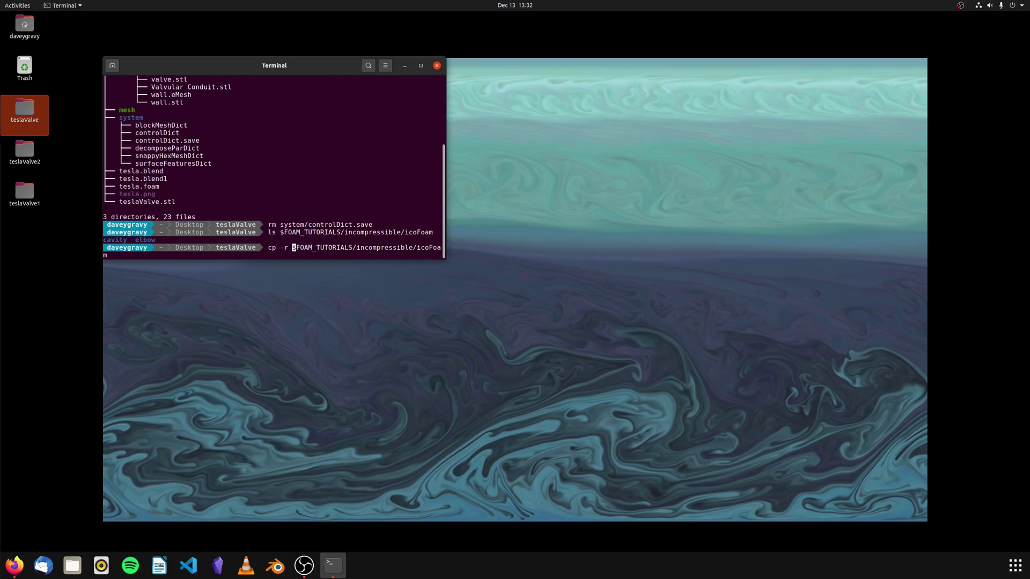
{"action": "key", "text": "Right"}
{"action": "key", "text": "Right"}
{"action": "key", "text": "Right"}
{"action": "key", "text": "Right"}
{"action": "key", "text": "Right"}
{"action": "key", "text": "Right"}
{"action": "key", "text": "Right"}
{"action": "key", "text": "Right"}
{"action": "key", "text": "Right"}
{"action": "key", "text": "Right"}
{"action": "key", "text": "Right"}
{"action": "key", "text": "Right"}
{"action": "key", "text": "Right"}
{"action": "key", "text": "Right"}
{"action": "key", "text": "Right"}
{"action": "key", "text": "Right"}
{"action": "key", "text": "Right"}
{"action": "key", "text": "Right"}
{"action": "key", "text": "Right"}
{"action": "key", "text": "Right"}
{"action": "type", "text": "/elbow .."}
{"action": "key", "text": "Return"}
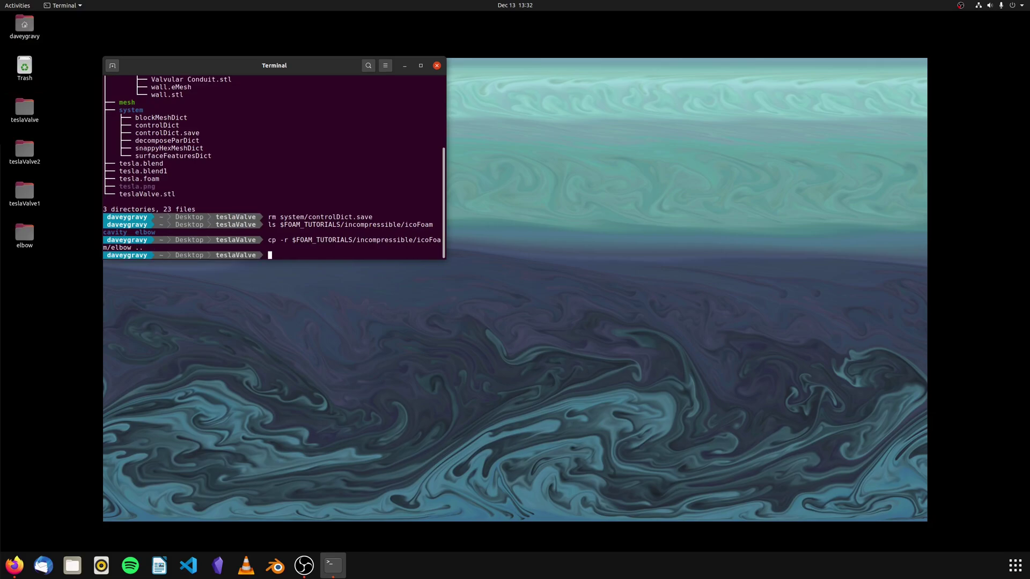
List the Desktop, then copy elbow's 0 folder into teslaValve
{"action": "type", "text": "ls .."}
{"action": "key", "text": "Return"}
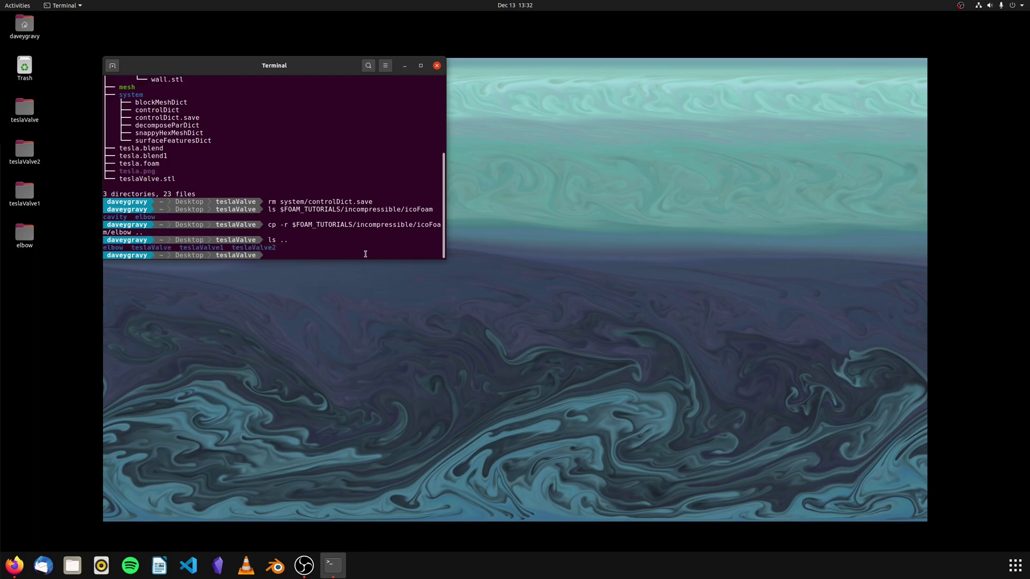
{"action": "type", "text": "cp -r ../el"}
{"action": "key", "text": "Tab"}
{"action": "type", "text": "0 ."}
{"action": "key", "text": "Return"}
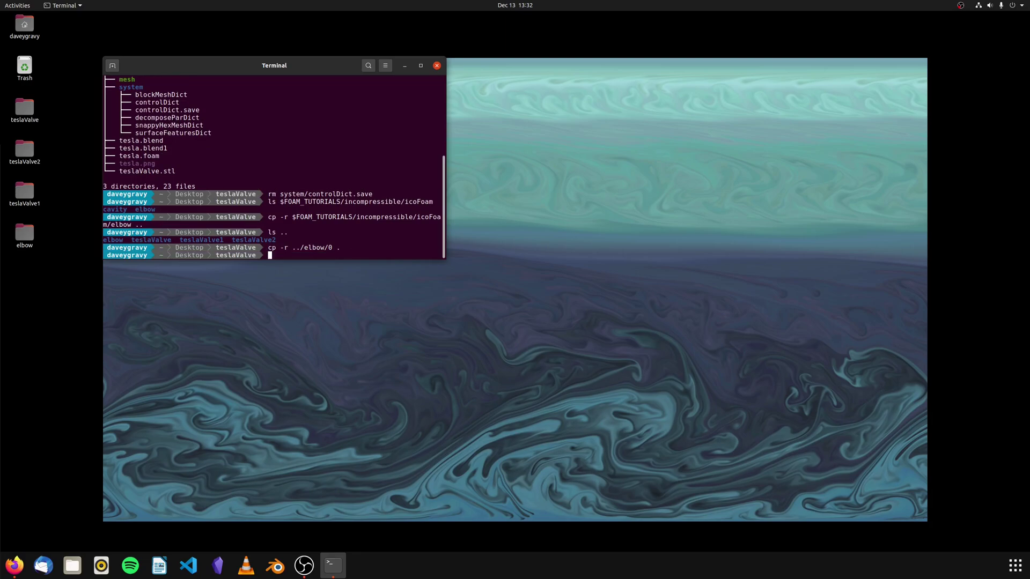
Copy elbow's transportProperties into ./constant and its controlDict and fv* files into ./system
{"action": "type", "text": "cp ../elbow/consta"}
{"action": "key", "text": "Tab"}
{"action": "type", "text": "trans"}
{"action": "key", "text": "Tab"}
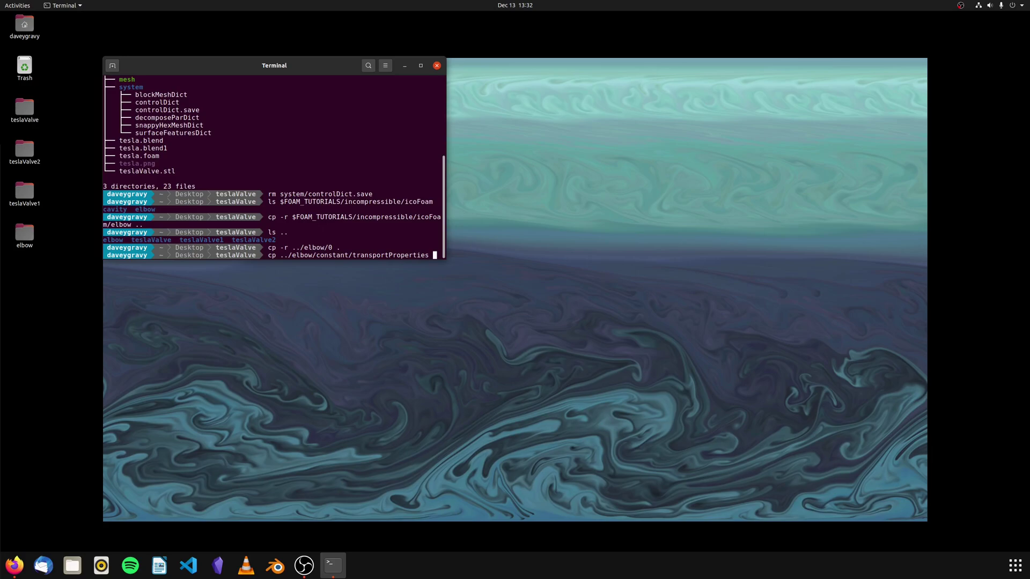
{"action": "type", "text": "./constant"}
{"action": "key", "text": "Return"}
{"action": "type", "text": "cp "}
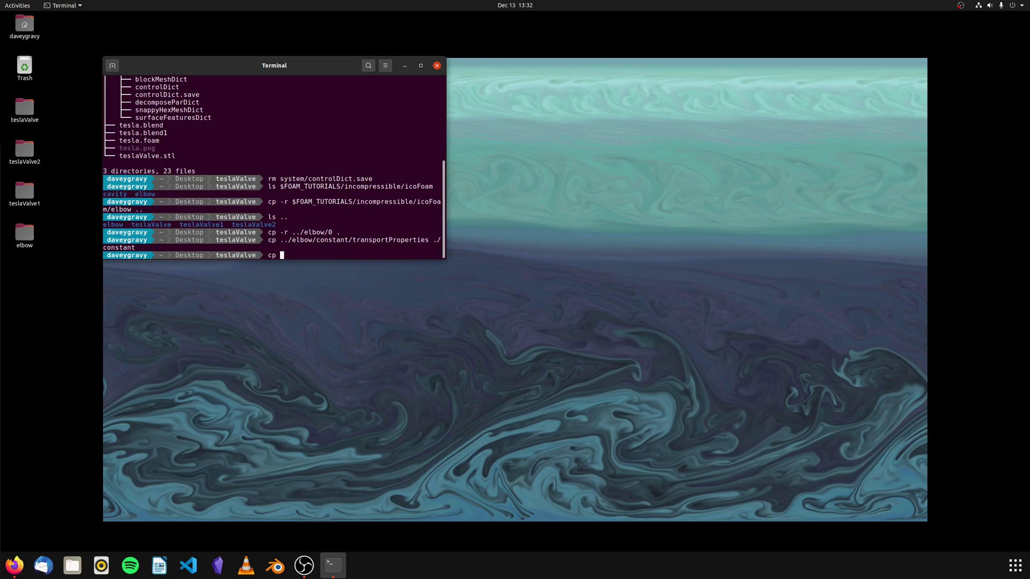
{"action": "type", "text": "../elbow/system/controlDict ../elbow/system/"}
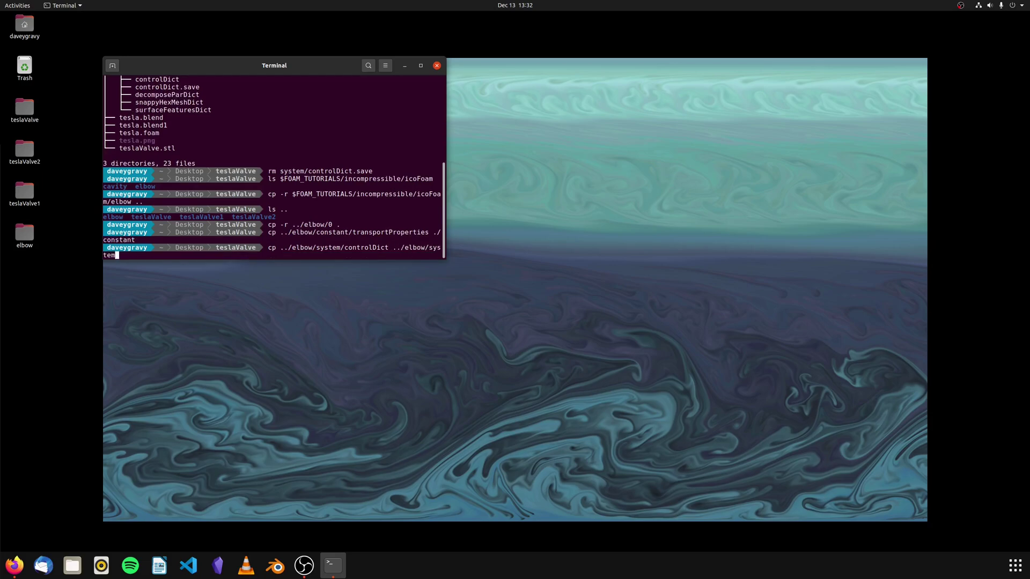
{"action": "type", "text": "fv* ./system"}
{"action": "key", "text": "Return"}
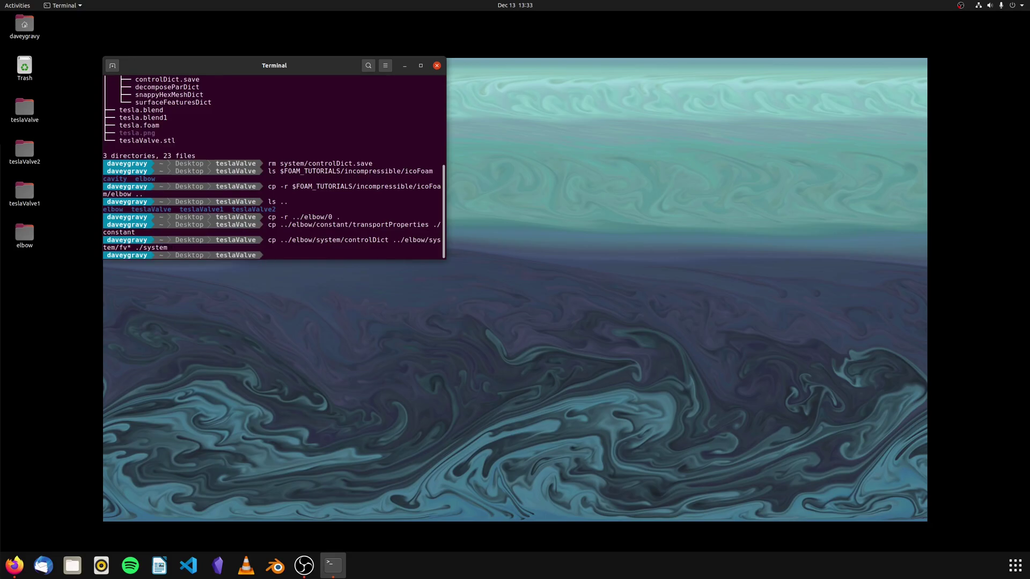
{"action": "type", "text": "tree"}
{"action": "key", "text": "Return"}
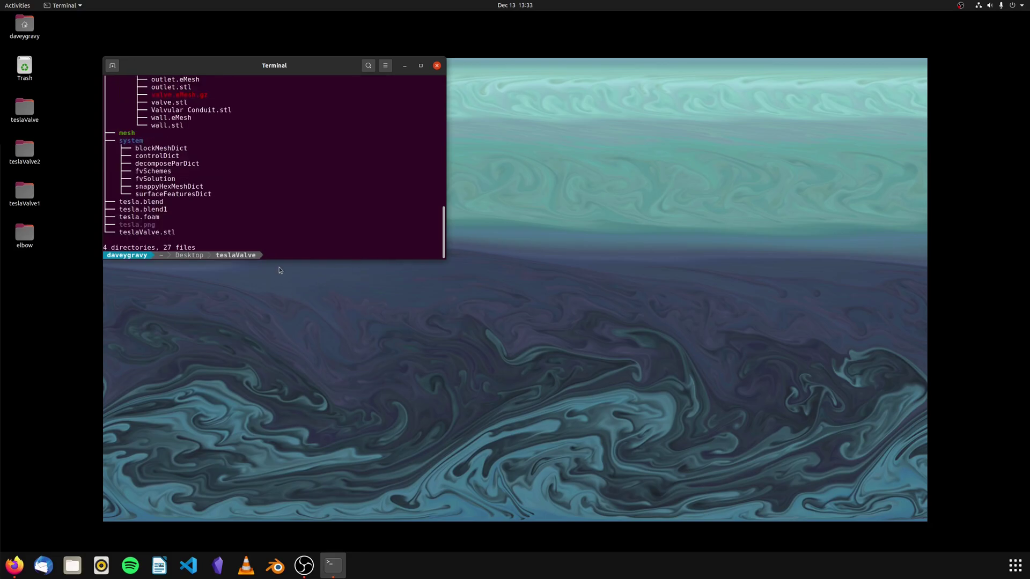
{"action": "scroll", "coordinate": [218, 212], "scroll_direction": "up", "scroll_amount": 1}
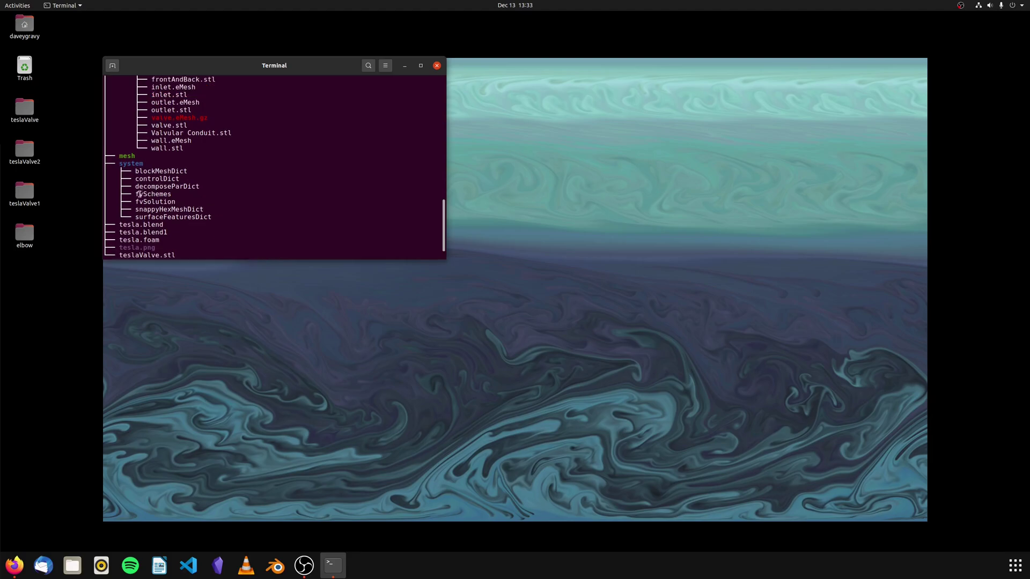
{"action": "scroll", "coordinate": [188, 224], "scroll_direction": "up", "scroll_amount": 4}
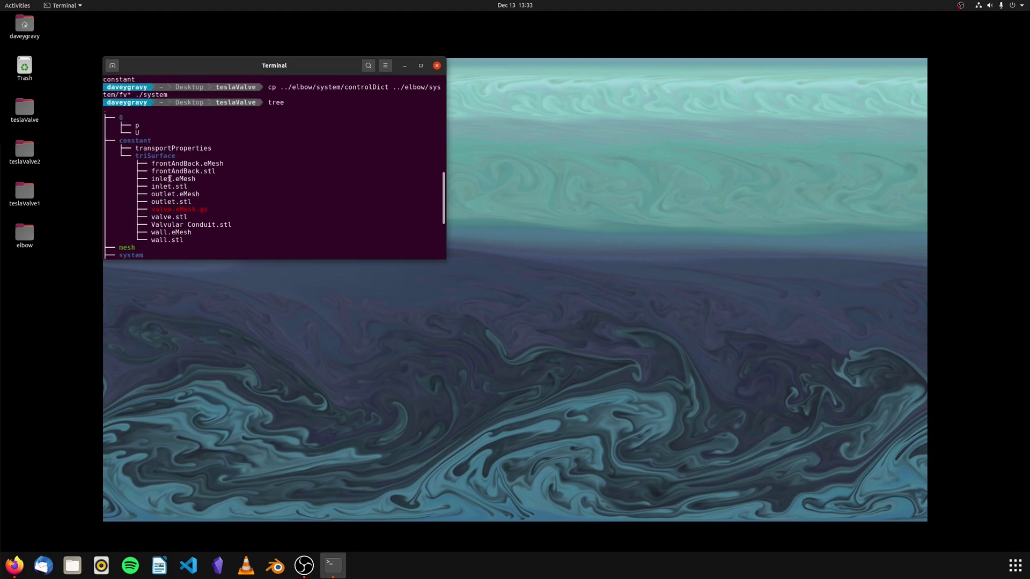
{"action": "left_click_drag", "start_coordinate": [199, 130], "coordinate": [77, 117]}
{"action": "left_click", "coordinate": [257, 172]}
{"action": "scroll", "coordinate": [261, 167], "scroll_direction": "down", "scroll_amount": 1}
{"action": "scroll", "coordinate": [291, 166], "scroll_direction": "down", "scroll_amount": 4}
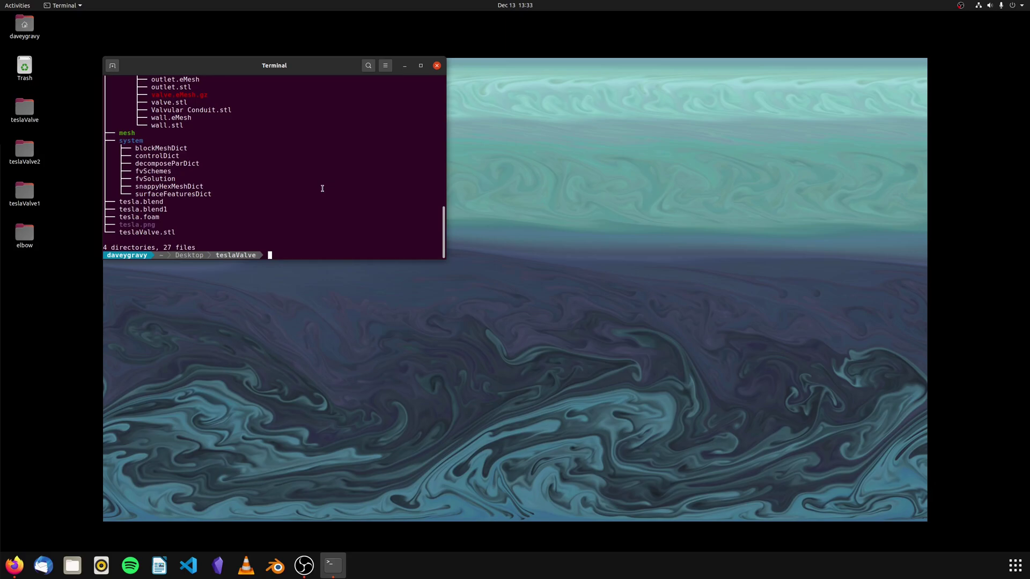
{"action": "type", "text": "nano system sur"}
{"action": "key", "text": "BackSpace"}
{"action": "key", "text": "BackSpace"}
{"action": "key", "text": "BackSpace"}
{"action": "key", "text": "BackSpace"}
{"action": "key", "text": "BackSpace"}
{"action": "key", "text": "BackSpace"}
{"action": "key", "text": "BackSpace"}
{"action": "key", "text": "BackSpace"}
{"action": "type", "text": "ystem/sur"}
{"action": "key", "text": "Tab"}
{"action": "key", "text": "Return"}
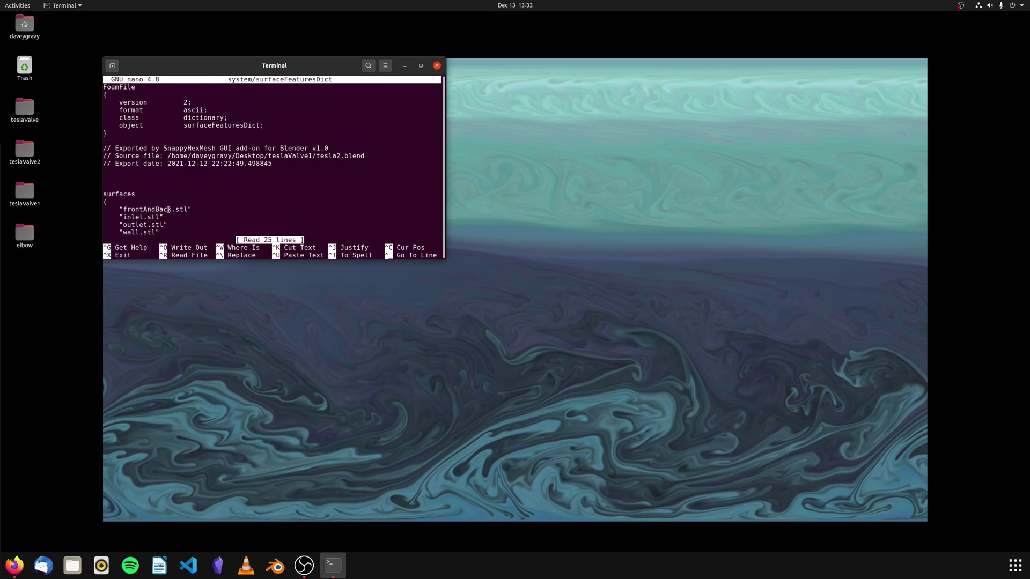
{"action": "key", "text": "Down"}
{"action": "key", "text": "Down"}
{"action": "key", "text": "Down"}
{"action": "key", "text": "ctrl+x"}
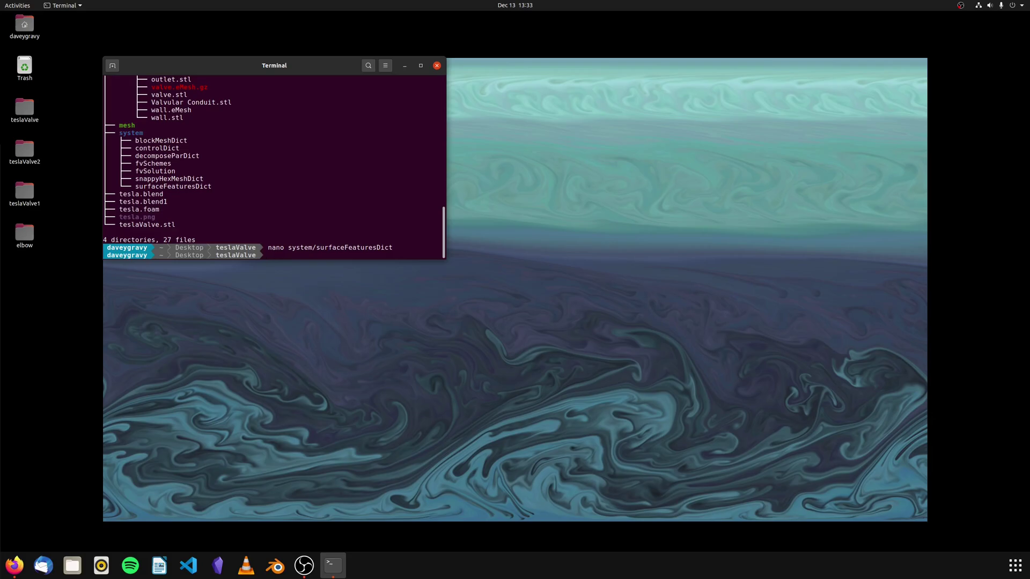
Open 0/U in nano and rename the wall-4 patch to wall
{"action": "type", "text": "nano"}
{"action": "type", "text": "U"}
{"action": "key", "text": "Return"}
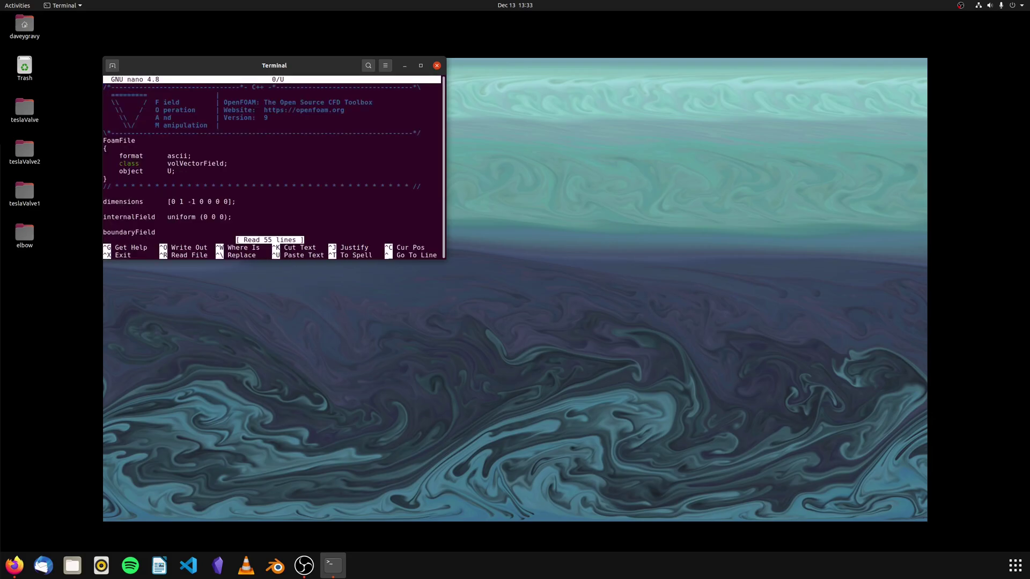
{"action": "key", "text": "Down"}
{"action": "key", "text": "Down"}
{"action": "key", "text": "Down"}
{"action": "key", "text": "Down"}
{"action": "key", "text": "Down"}
{"action": "key", "text": "Down"}
{"action": "key", "text": "Down"}
{"action": "key", "text": "Down"}
{"action": "key", "text": "Down"}
{"action": "key", "text": "Down"}
{"action": "key", "text": "Down"}
{"action": "key", "text": "Down"}
{"action": "key", "text": "Down"}
{"action": "key", "text": "Down"}
{"action": "key", "text": "Down"}
{"action": "key", "text": "Down"}
{"action": "key", "text": "Down"}
{"action": "key", "text": "Down"}
{"action": "key", "text": "Down"}
{"action": "key", "text": "Down"}
{"action": "key", "text": "Up"}
{"action": "key", "text": "Up"}
{"action": "key", "text": "Up"}
{"action": "key", "text": "Up"}
{"action": "key", "text": "Up"}
{"action": "key", "text": "Up"}
{"action": "key", "text": "Up"}
{"action": "key", "text": "Right"}
{"action": "key", "text": "Right"}
{"action": "key", "text": "Right"}
{"action": "key", "text": "Right"}
{"action": "key", "text": "Right"}
{"action": "key", "text": "Right"}
{"action": "key", "text": "Right"}
{"action": "key", "text": "Right"}
{"action": "key", "text": "Right"}
{"action": "key", "text": "Right"}
{"action": "key", "text": "Right"}
{"action": "key", "text": "Right"}
{"action": "key", "text": "Right"}
{"action": "key", "text": "Right"}
{"action": "key", "text": "Right"}
{"action": "key", "text": "Right"}
{"action": "key", "text": "Right"}
{"action": "key", "text": "Right"}
{"action": "key", "text": "Right"}
{"action": "key", "text": "Right"}
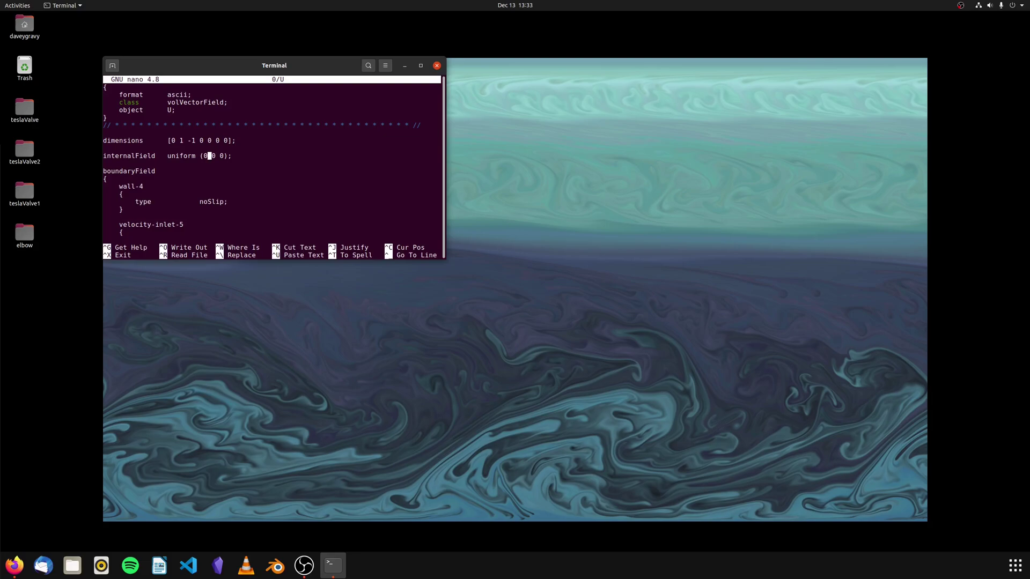
{"action": "key", "text": "Right"}
{"action": "key", "text": "Down"}
{"action": "key", "text": "Down"}
{"action": "key", "text": "Down"}
{"action": "key", "text": "Down"}
{"action": "key", "text": "Left"}
{"action": "key", "text": "BackSpace"}
Rename the velocity-inlet-5 patch to frontAndBack
{"action": "key", "text": "Down"}
{"action": "key", "text": "Down"}
{"action": "key", "text": "Down"}
{"action": "key", "text": "Down"}
{"action": "key", "text": "Down"}
{"action": "key", "text": "Down"}
{"action": "key", "text": "Up"}
{"action": "key", "text": "Left"}
{"action": "key", "text": "Left"}
{"action": "key", "text": "Left"}
{"action": "key", "text": "Left"}
{"action": "key", "text": "Delete"}
{"action": "key", "text": "Delete"}
{"action": "key", "text": "Delete"}
{"action": "key", "text": "Delete"}
{"action": "key", "text": "Delete"}
{"action": "key", "text": "Delete"}
{"action": "key", "text": "Delete"}
{"action": "key", "text": "Delete"}
{"action": "key", "text": "Delete"}
{"action": "key", "text": "Delete"}
{"action": "key", "text": "Delete"}
{"action": "key", "text": "Delete"}
{"action": "key", "text": "Delete"}
{"action": "key", "text": "Delete"}
{"action": "key", "text": "Delete"}
{"action": "key", "text": "Delete"}
{"action": "type", "text": "frontAndBack"}
Set frontAndBack's type to noSlip and remove its value line
{"action": "key", "text": "Down"}
{"action": "key", "text": "Down"}
{"action": "key", "text": "Down"}
{"action": "key", "text": "Up"}
{"action": "key", "text": "Up"}
{"action": "key", "text": "Down"}
{"action": "key", "text": "Right"}
{"action": "key", "text": "Right"}
{"action": "key", "text": "Right"}
{"action": "key", "text": "Right"}
{"action": "key", "text": "Right"}
{"action": "key", "text": "Right"}
{"action": "key", "text": "Right"}
{"action": "key", "text": "Right"}
{"action": "key", "text": "Right"}
{"action": "key", "text": "Right"}
{"action": "key", "text": "Right"}
{"action": "key", "text": "Right"}
{"action": "key", "text": "Right"}
{"action": "key", "text": "Right"}
{"action": "key", "text": "Right"}
{"action": "key", "text": "Right"}
{"action": "key", "text": "Right"}
{"action": "key", "text": "Right"}
{"action": "key", "text": "Right"}
{"action": "key", "text": "Delete"}
{"action": "key", "text": "Delete"}
{"action": "key", "text": "Delete"}
{"action": "key", "text": "Delete"}
{"action": "key", "text": "Delete"}
{"action": "key", "text": "Delete"}
{"action": "key", "text": "Delete"}
{"action": "key", "text": "Delete"}
{"action": "key", "text": "Delete"}
{"action": "type", "text": "noSlip"}
{"action": "key", "text": "BackSpace"}
{"action": "key", "text": "BackSpace"}
{"action": "key", "text": "BackSpace"}
{"action": "type", "text": "lip"}
{"action": "key", "text": "Down"}
{"action": "key", "text": "Right"}
{"action": "key", "text": "Right"}
{"action": "key", "text": "Right"}
{"action": "key", "text": "Right"}
{"action": "key", "text": "Right"}
{"action": "key", "text": "Right"}
{"action": "key", "text": "Right"}
{"action": "key", "text": "Right"}
{"action": "key", "text": "Right"}
{"action": "key", "text": "BackSpace"}
{"action": "key", "text": "BackSpace"}
{"action": "key", "text": "BackSpace"}
{"action": "key", "text": "BackSpace"}
{"action": "key", "text": "BackSpace"}
{"action": "key", "text": "BackSpace"}
{"action": "key", "text": "BackSpace"}
{"action": "key", "text": "BackSpace"}
{"action": "key", "text": "BackSpace"}
{"action": "key", "text": "BackSpace"}
{"action": "key", "text": "BackSpace"}
{"action": "key", "text": "BackSpace"}
{"action": "key", "text": "BackSpace"}
{"action": "key", "text": "BackSpace"}
{"action": "key", "text": "BackSpace"}
{"action": "key", "text": "BackSpace"}
{"action": "key", "text": "BackSpace"}
{"action": "key", "text": "BackSpace"}
{"action": "key", "text": "BackSpace"}
{"action": "key", "text": "BackSpace"}
{"action": "key", "text": "Down"}
{"action": "key", "text": "Down"}
{"action": "key", "text": "Down"}
{"action": "key", "text": "Down"}
{"action": "key", "text": "Down"}
{"action": "key", "text": "Down"}
{"action": "key", "text": "Down"}
{"action": "key", "text": "Down"}
{"action": "key", "text": "Up"}
{"action": "key", "text": "Up"}
{"action": "key", "text": "Up"}
{"action": "key", "text": "Up"}
{"action": "key", "text": "Up"}
Rename velocity-inlet-6 to inlet and set its velocity to uniform (-1 0 0)
{"action": "key", "text": "BackSpace"}
{"action": "key", "text": "BackSpace"}
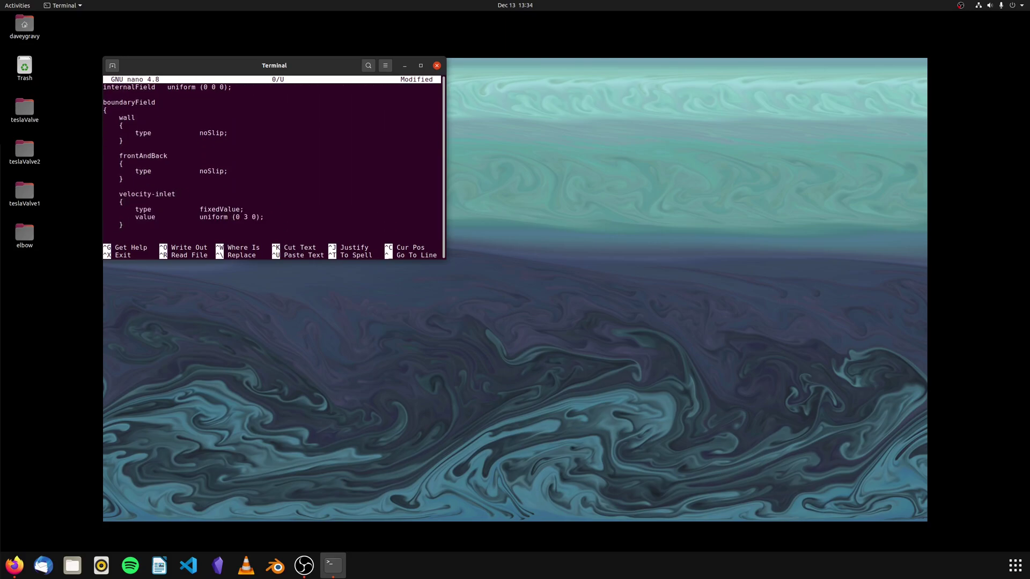
{"action": "key", "text": "Left"}
{"action": "key", "text": "Left"}
{"action": "key", "text": "Left"}
{"action": "key", "text": "Left"}
{"action": "key", "text": "Left"}
{"action": "key", "text": "Left"}
{"action": "key", "text": "Delete"}
{"action": "key", "text": "BackSpace"}
{"action": "key", "text": "BackSpace"}
{"action": "key", "text": "BackSpace"}
{"action": "key", "text": "BackSpace"}
{"action": "key", "text": "BackSpace"}
{"action": "key", "text": "BackSpace"}
{"action": "key", "text": "BackSpace"}
{"action": "key", "text": "BackSpace"}
{"action": "key", "text": "Down"}
{"action": "key", "text": "Down"}
{"action": "key", "text": "Right"}
{"action": "key", "text": "Right"}
{"action": "key", "text": "Right"}
{"action": "key", "text": "Right"}
{"action": "key", "text": "Right"}
{"action": "key", "text": "Right"}
{"action": "key", "text": "Right"}
{"action": "key", "text": "Right"}
{"action": "key", "text": "Right"}
{"action": "key", "text": "Right"}
{"action": "key", "text": "Right"}
{"action": "key", "text": "Right"}
{"action": "key", "text": "Right"}
{"action": "key", "text": "Right"}
{"action": "key", "text": "Right"}
{"action": "key", "text": "Right"}
{"action": "key", "text": "Right"}
{"action": "key", "text": "Right"}
{"action": "key", "text": "Right"}
{"action": "key", "text": "Down"}
{"action": "key", "text": "Right"}
{"action": "key", "text": "Right"}
{"action": "key", "text": "Right"}
{"action": "key", "text": "Right"}
{"action": "key", "text": "Right"}
{"action": "key", "text": "Right"}
{"action": "key", "text": "Right"}
{"action": "key", "text": "Right"}
{"action": "key", "text": "Right"}
{"action": "key", "text": "Right"}
{"action": "key", "text": "Right"}
{"action": "key", "text": "Delete"}
{"action": "key", "text": "Left"}
{"action": "key", "text": "Left"}
{"action": "type", "text": "01"}
{"action": "key", "text": "BackSpace"}
{"action": "key", "text": "BackSpace"}
{"action": "type", "text": "-1"}
Rename pressure-outlet to outlet and change its type from zeroGradient to inletOutlet
{"action": "key", "text": "Return"}
{"action": "key", "text": "ctrl+shift+v"}
{"action": "key", "text": "Up"}
{"action": "key", "text": "Up"}
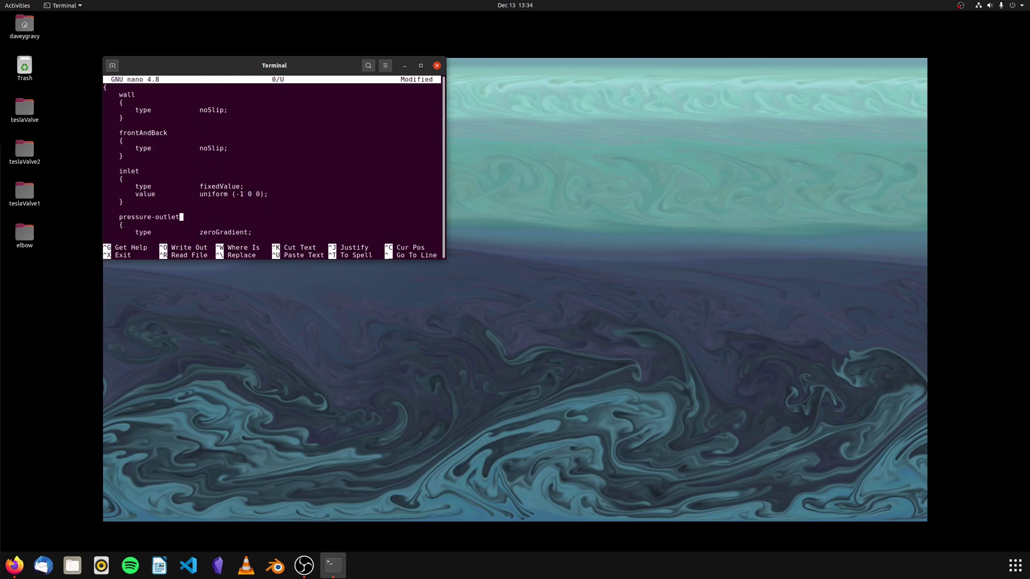
{"action": "key", "text": "Left"}
{"action": "key", "text": "Left"}
{"action": "key", "text": "Left"}
{"action": "key", "text": "Left"}
{"action": "key", "text": "Left"}
{"action": "key", "text": "Left"}
{"action": "key", "text": "BackSpace"}
{"action": "key", "text": "BackSpace"}
{"action": "key", "text": "BackSpace"}
{"action": "key", "text": "BackSpace"}
{"action": "key", "text": "BackSpace"}
{"action": "key", "text": "BackSpace"}
{"action": "key", "text": "BackSpace"}
{"action": "key", "text": "BackSpace"}
{"action": "key", "text": "BackSpace"}
{"action": "key", "text": "Down"}
{"action": "key", "text": "Up"}
{"action": "key", "text": "End"}
{"action": "key", "text": "Left"}
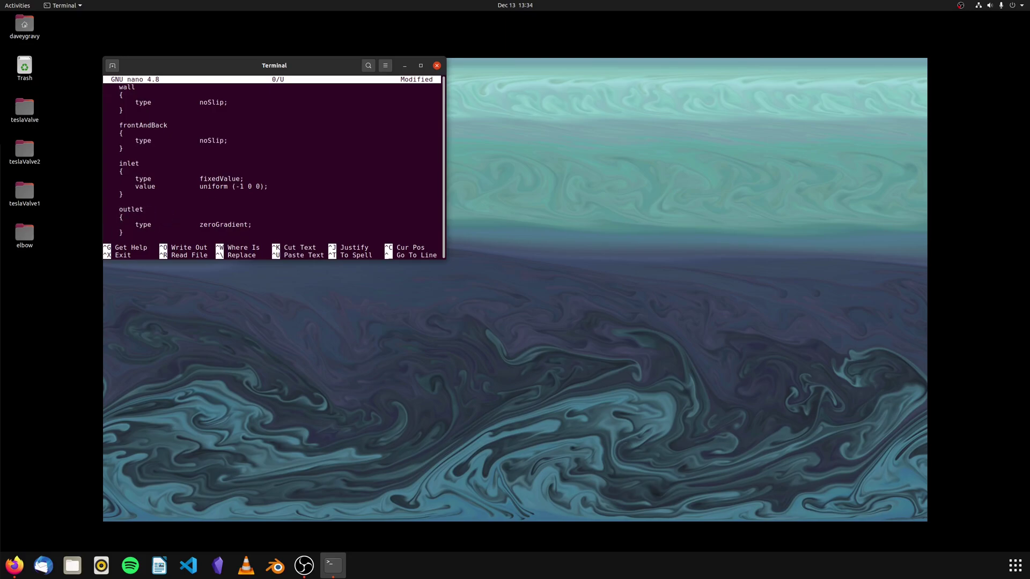
{"action": "key", "text": "BackSpace"}
{"action": "key", "text": "BackSpace"}
{"action": "key", "text": "BackSpace"}
{"action": "key", "text": "BackSpace"}
{"action": "key", "text": "BackSpace"}
{"action": "key", "text": "BackSpace"}
{"action": "key", "text": "BackSpace"}
{"action": "key", "text": "BackSpace"}
{"action": "key", "text": "BackSpace"}
{"action": "key", "text": "BackSpace"}
{"action": "key", "text": "BackSpace"}
{"action": "type", "text": "inletOutlet"}
Add outlet inletValue and value entries, both uniform (0 0 0)
{"action": "key", "text": "End"}
{"action": "key", "text": "Return"}
{"action": "key", "text": "Tab"}
{"action": "type", "text": "inletValue"}
{"action": "key", "text": "Tab"}
{"action": "type", "text": "uniform (0 0 0"}
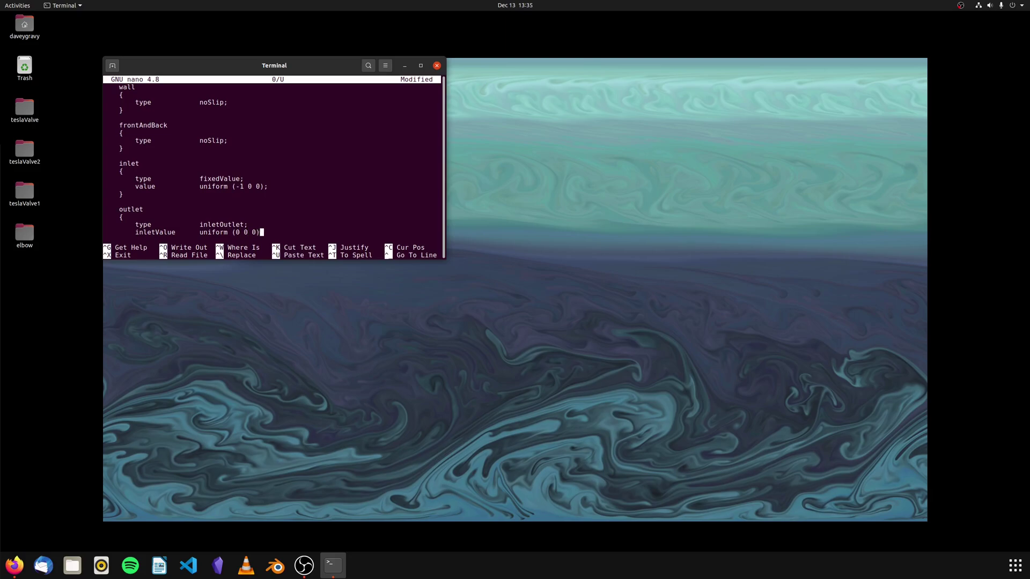
{"action": "type", "text": ");"}
{"action": "key", "text": "Return"}
{"action": "key", "text": "Tab"}
{"action": "type", "text": "value"}
{"action": "key", "text": "Tab"}
{"action": "key", "text": "Tab"}
{"action": "type", "text": "uniform (0 0"}
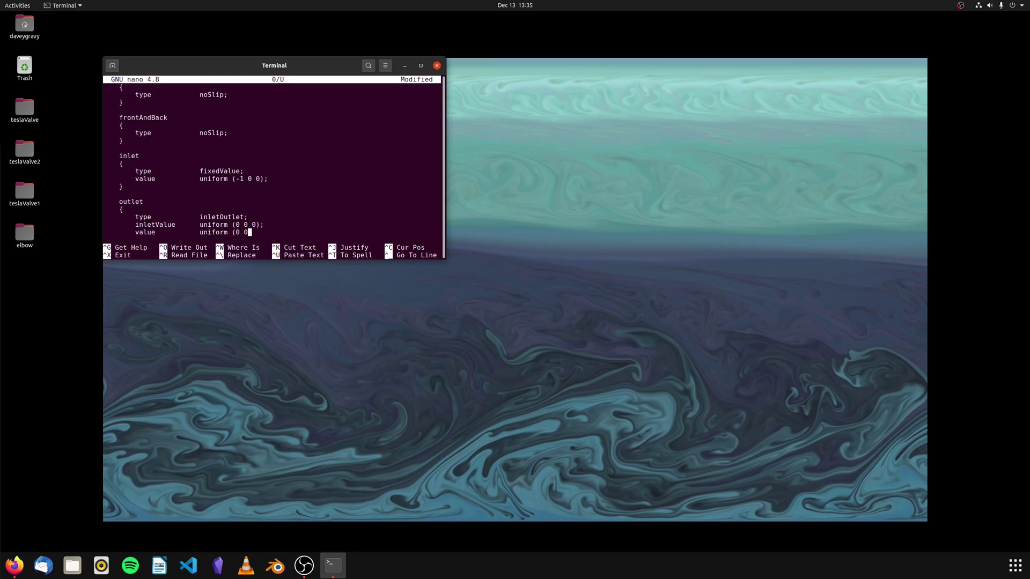
{"action": "type", "text": " 0);"}
Delete the leftover wall-8 entry, then save 0/U and exit nano
{"action": "key", "text": "Down"}
{"action": "key", "text": "Down"}
{"action": "key", "text": "Down"}
{"action": "key", "text": "Up"}
{"action": "key", "text": "Delete"}
{"action": "key", "text": "Delete"}
{"action": "key", "text": "Delete"}
{"action": "key", "text": "Delete"}
{"action": "key", "text": "Delete"}
{"action": "key", "text": "Delete"}
{"action": "key", "text": "Delete"}
{"action": "key", "text": "Delete"}
{"action": "key", "text": "Delete"}
{"action": "key", "text": "Delete"}
{"action": "key", "text": "Delete"}
{"action": "key", "text": "Delete"}
{"action": "key", "text": "Delete"}
{"action": "key", "text": "Delete"}
{"action": "key", "text": "Delete"}
{"action": "key", "text": "Delete"}
{"action": "key", "text": "Delete"}
{"action": "key", "text": "Delete"}
{"action": "key", "text": "Delete"}
{"action": "key", "text": "Delete"}
{"action": "key", "text": "Delete"}
{"action": "key", "text": "Delete"}
{"action": "key", "text": "Delete"}
{"action": "key", "text": "Delete"}
{"action": "key", "text": "Delete"}
{"action": "key", "text": "Delete"}
{"action": "key", "text": "Delete"}
{"action": "key", "text": "Delete"}
{"action": "key", "text": "ctrl+u"}
{"action": "key", "text": "Delete"}
{"action": "key", "text": "Delete"}
{"action": "key", "text": "Delete"}
{"action": "key", "text": "Delete"}
{"action": "key", "text": "Delete"}
{"action": "key", "text": "Delete"}
{"action": "key", "text": "Delete"}
{"action": "key", "text": "Delete"}
{"action": "key", "text": "Delete"}
{"action": "key", "text": "Delete"}
{"action": "key", "text": "Delete"}
{"action": "key", "text": "Delete"}
{"action": "key", "text": "Delete"}
{"action": "key", "text": "Delete"}
{"action": "key", "text": "Delete"}
{"action": "key", "text": "Delete"}
{"action": "key", "text": "Delete"}
{"action": "key", "text": "Delete"}
{"action": "key", "text": "Delete"}
{"action": "key", "text": "Delete"}
{"action": "key", "text": "Delete"}
{"action": "key", "text": "Delete"}
{"action": "key", "text": "Delete"}
{"action": "key", "text": "Delete"}
{"action": "key", "text": "Delete"}
{"action": "key", "text": "Delete"}
{"action": "key", "text": "Delete"}
{"action": "key", "text": "Delete"}
{"action": "key", "text": "Delete"}
{"action": "key", "text": "Delete"}
{"action": "key", "text": "Delete"}
{"action": "key", "text": "Delete"}
{"action": "key", "text": "Delete"}
{"action": "key", "text": "ctrl+o"}
{"action": "key", "text": "Return"}
{"action": "key", "text": "ctrl+x"}
In 0/p, rename wall-4 to wall and velocity-inlet-5 to frontAndBack
{"action": "type", "text": "nano 0/U"}
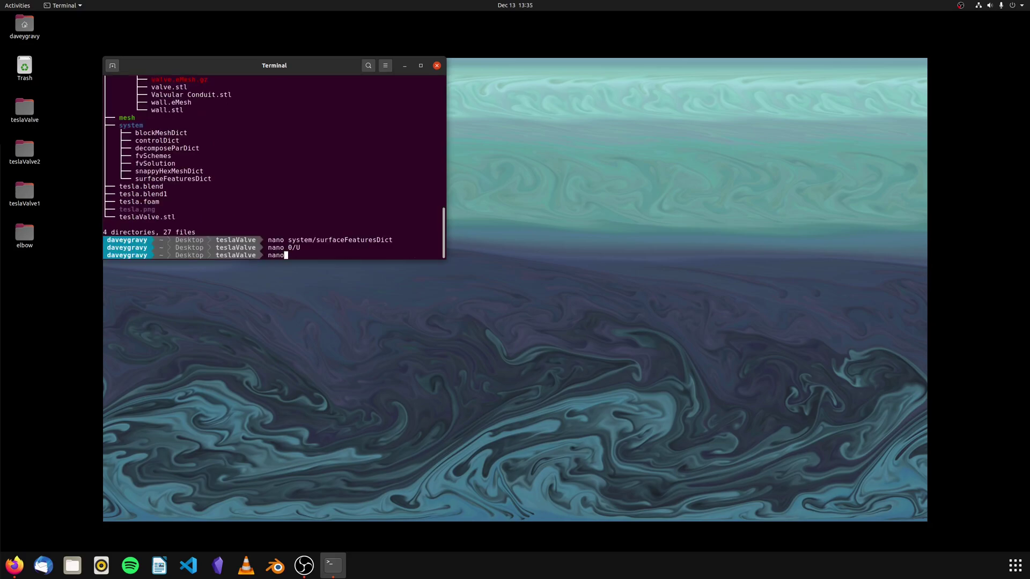
{"action": "type", "text": "p"}
{"action": "key", "text": "Return"}
{"action": "key", "text": "Down"}
{"action": "key", "text": "Down"}
{"action": "key", "text": "Down"}
{"action": "key", "text": "Down"}
{"action": "key", "text": "Down"}
{"action": "key", "text": "Down"}
{"action": "key", "text": "Down"}
{"action": "key", "text": "Down"}
{"action": "key", "text": "Down"}
{"action": "key", "text": "Down"}
{"action": "key", "text": "Down"}
{"action": "key", "text": "Down"}
{"action": "key", "text": "Down"}
{"action": "key", "text": "Down"}
{"action": "key", "text": "Down"}
{"action": "key", "text": "Down"}
{"action": "key", "text": "Down"}
{"action": "key", "text": "Down"}
{"action": "key", "text": "Down"}
{"action": "key", "text": "Down"}
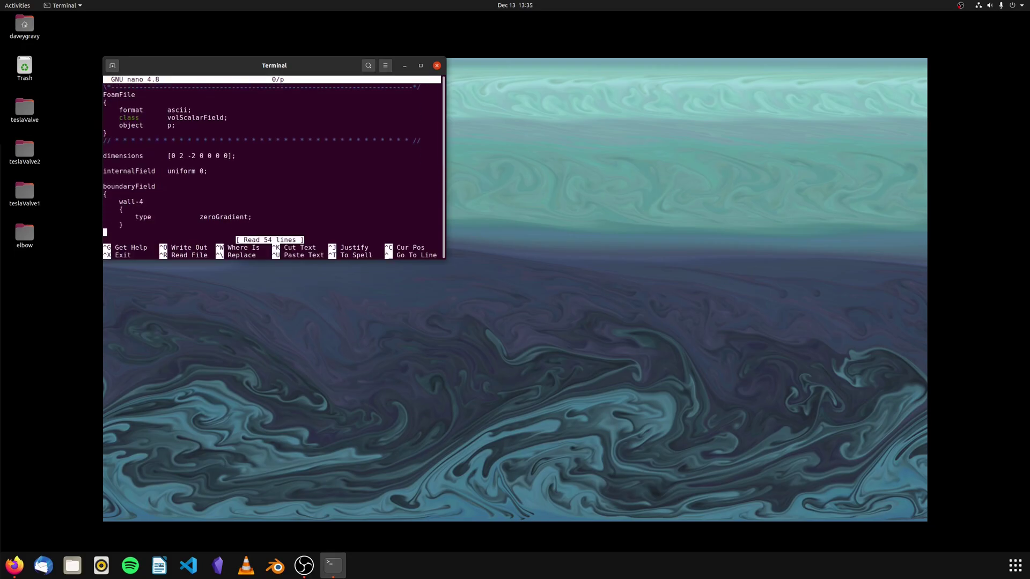
{"action": "key", "text": "Up"}
{"action": "key", "text": "Right"}
{"action": "key", "text": "Right"}
{"action": "key", "text": "Right"}
{"action": "key", "text": "Right"}
{"action": "key", "text": "Right"}
{"action": "key", "text": "Right"}
{"action": "key", "text": "Delete"}
{"action": "key", "text": "Delete"}
{"action": "key", "text": "Down"}
{"action": "key", "text": "Down"}
{"action": "key", "text": "Down"}
{"action": "key", "text": "Down"}
{"action": "key", "text": "Down"}
{"action": "key", "text": "Left"}
{"action": "key", "text": "Left"}
{"action": "key", "text": "Left"}
{"action": "key", "text": "Left"}
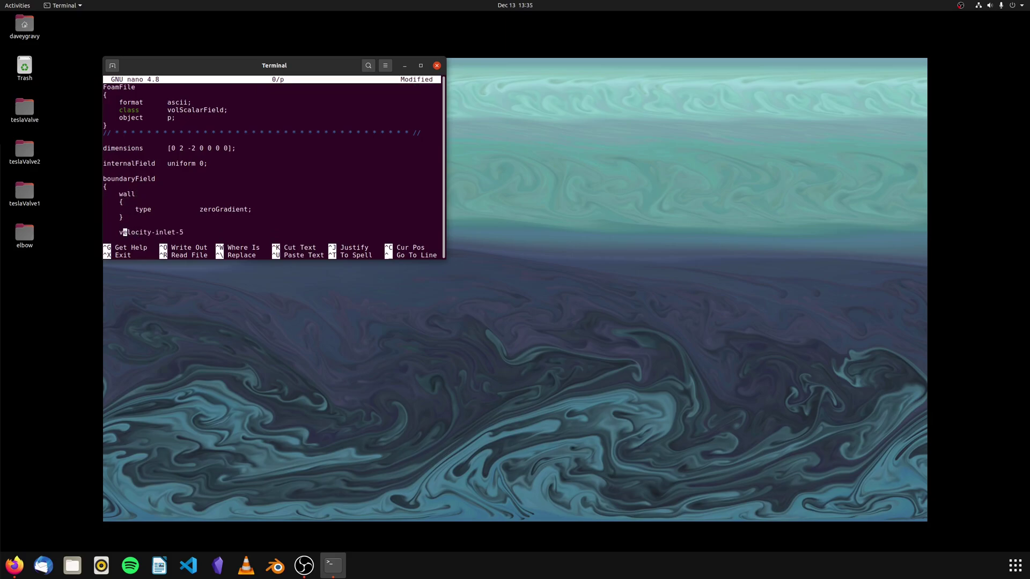
{"action": "key", "text": "Delete"}
{"action": "key", "text": "Delete"}
{"action": "key", "text": "Delete"}
{"action": "key", "text": "Delete"}
{"action": "key", "text": "Delete"}
{"action": "key", "text": "Delete"}
{"action": "key", "text": "Delete"}
{"action": "key", "text": "Delete"}
{"action": "key", "text": "Delete"}
{"action": "key", "text": "Delete"}
{"action": "key", "text": "Delete"}
{"action": "key", "text": "Delete"}
{"action": "key", "text": "Delete"}
{"action": "key", "text": "Delete"}
{"action": "key", "text": "Delete"}
{"action": "key", "text": "Delete"}
{"action": "type", "text": "frontAndBack"}
{"action": "key", "text": "Return"}
{"action": "type", "text": "{"}
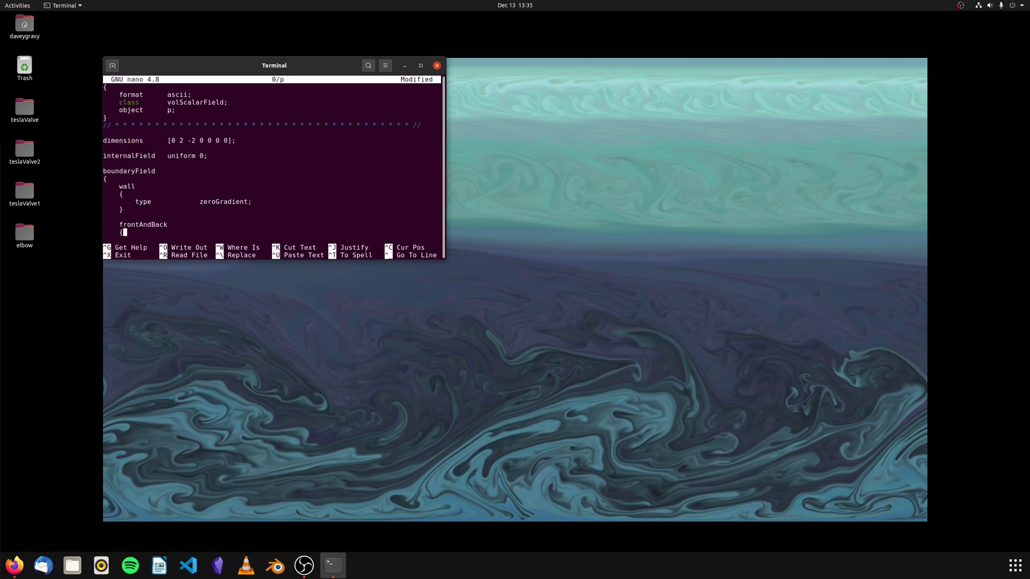
Shorten the velocity-inlet-6 patch name to inlet
{"action": "key", "text": "Down"}
{"action": "key", "text": "Down"}
{"action": "key", "text": "Down"}
{"action": "key", "text": "Down"}
{"action": "key", "text": "Down"}
{"action": "key", "text": "Down"}
{"action": "key", "text": "Up"}
{"action": "key", "text": "Up"}
{"action": "key", "text": "Left"}
{"action": "key", "text": "Right"}
{"action": "key", "text": "Right"}
{"action": "key", "text": "Right"}
{"action": "key", "text": "Right"}
{"action": "key", "text": "Right"}
{"action": "key", "text": "BackSpace"}
{"action": "key", "text": "BackSpace"}
{"action": "key", "text": "BackSpace"}
{"action": "key", "text": "Left"}
{"action": "key", "text": "Right"}
{"action": "type", "text": "t"}
{"action": "key", "text": "Left"}
{"action": "key", "text": "Left"}
{"action": "key", "text": "Left"}
{"action": "key", "text": "Left"}
{"action": "key", "text": "Left"}
{"action": "key", "text": "BackSpace"}
{"action": "key", "text": "BackSpace"}
{"action": "key", "text": "BackSpace"}
{"action": "key", "text": "BackSpace"}
{"action": "key", "text": "BackSpace"}
{"action": "key", "text": "BackSpace"}
{"action": "key", "text": "BackSpace"}
{"action": "key", "text": "BackSpace"}
{"action": "key", "text": "BackSpace"}
{"action": "key", "text": "Down"}
{"action": "key", "text": "Down"}
{"action": "key", "text": "Down"}
{"action": "key", "text": "Down"}
{"action": "key", "text": "Down"}
{"action": "key", "text": "Down"}
Rename pressure-outlet-7 to outlet, drop the wall-8 entry, and save 0/p
{"action": "key", "text": "Up"}
{"action": "key", "text": "Delete"}
{"action": "key", "text": "Delete"}
{"action": "key", "text": "Delete"}
{"action": "key", "text": "Delete"}
{"action": "key", "text": "Delete"}
{"action": "key", "text": "Delete"}
{"action": "key", "text": "Delete"}
{"action": "key", "text": "Delete"}
{"action": "key", "text": "Delete"}
{"action": "key", "text": "Right"}
{"action": "key", "text": "Right"}
{"action": "key", "text": "Right"}
{"action": "key", "text": "Right"}
{"action": "key", "text": "Right"}
{"action": "key", "text": "Right"}
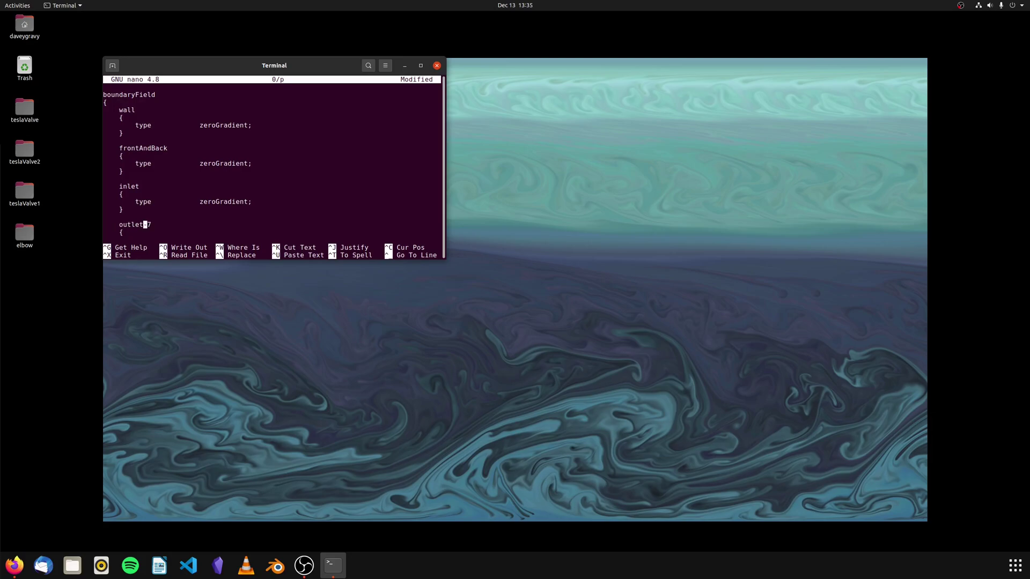
{"action": "key", "text": "Down"}
{"action": "key", "text": "Down"}
{"action": "key", "text": "Down"}
{"action": "key", "text": "Down"}
{"action": "key", "text": "Down"}
{"action": "key", "text": "Down"}
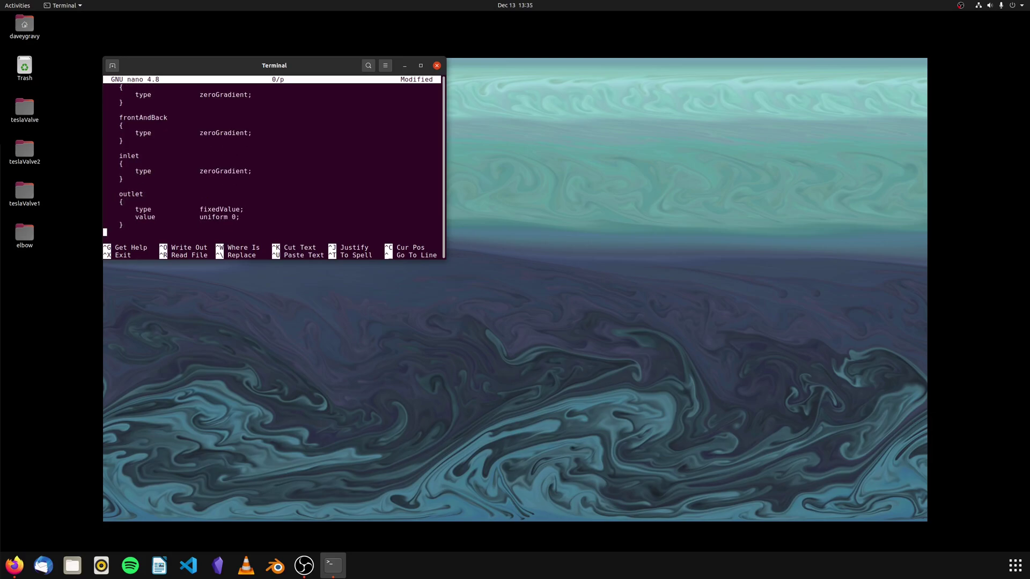
{"action": "key", "text": "Up"}
{"action": "key", "text": "Delete"}
{"action": "key", "text": "Delete"}
{"action": "key", "text": "Delete"}
{"action": "key", "text": "Delete"}
{"action": "key", "text": "Delete"}
{"action": "key", "text": "Delete"}
{"action": "key", "text": "Delete"}
{"action": "key", "text": "Delete"}
{"action": "key", "text": "Delete"}
{"action": "key", "text": "Delete"}
{"action": "key", "text": "Delete"}
{"action": "key", "text": "Delete"}
{"action": "key", "text": "Delete"}
{"action": "key", "text": "Delete"}
{"action": "key", "text": "Delete"}
{"action": "key", "text": "Delete"}
{"action": "key", "text": "Delete"}
{"action": "key", "text": "Delete"}
{"action": "key", "text": "Delete"}
{"action": "key", "text": "Delete"}
{"action": "key", "text": "Delete"}
{"action": "key", "text": "Delete"}
{"action": "key", "text": "Delete"}
{"action": "key", "text": "Delete"}
{"action": "key", "text": "Delete"}
{"action": "key", "text": "Delete"}
{"action": "key", "text": "Delete"}
{"action": "key", "text": "Delete"}
{"action": "key", "text": "Delete"}
{"action": "key", "text": "Delete"}
{"action": "key", "text": "Delete"}
{"action": "key", "text": "Delete"}
{"action": "key", "text": "Delete"}
{"action": "key", "text": "Delete"}
{"action": "key", "text": "Delete"}
{"action": "key", "text": "Delete"}
{"action": "key", "text": "Delete"}
{"action": "key", "text": "Delete"}
{"action": "key", "text": "Delete"}
{"action": "key", "text": "Delete"}
{"action": "key", "text": "Delete"}
{"action": "key", "text": "Delete"}
{"action": "key", "text": "Delete"}
{"action": "key", "text": "Delete"}
{"action": "key", "text": "Delete"}
{"action": "key", "text": "Delete"}
{"action": "key", "text": "Delete"}
{"action": "key", "text": "Delete"}
{"action": "key", "text": "Delete"}
{"action": "key", "text": "Delete"}
{"action": "key", "text": "Delete"}
{"action": "key", "text": "Delete"}
{"action": "key", "text": "Delete"}
{"action": "key", "text": "Delete"}
{"action": "key", "text": "Delete"}
{"action": "key", "text": "Delete"}
{"action": "key", "text": "Delete"}
{"action": "key", "text": "ctrl+s"}
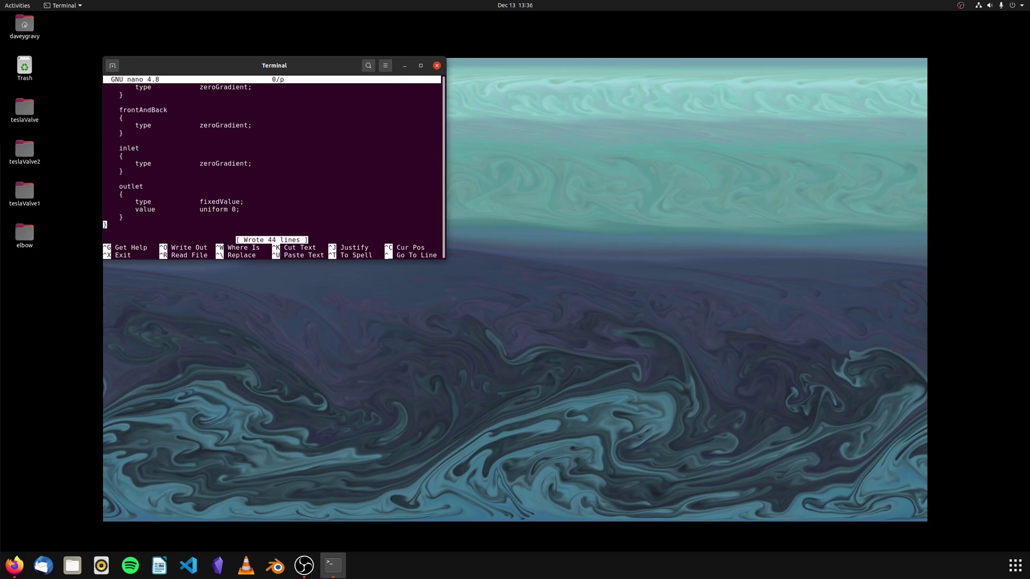
{"action": "key", "text": "ctrl+x"}
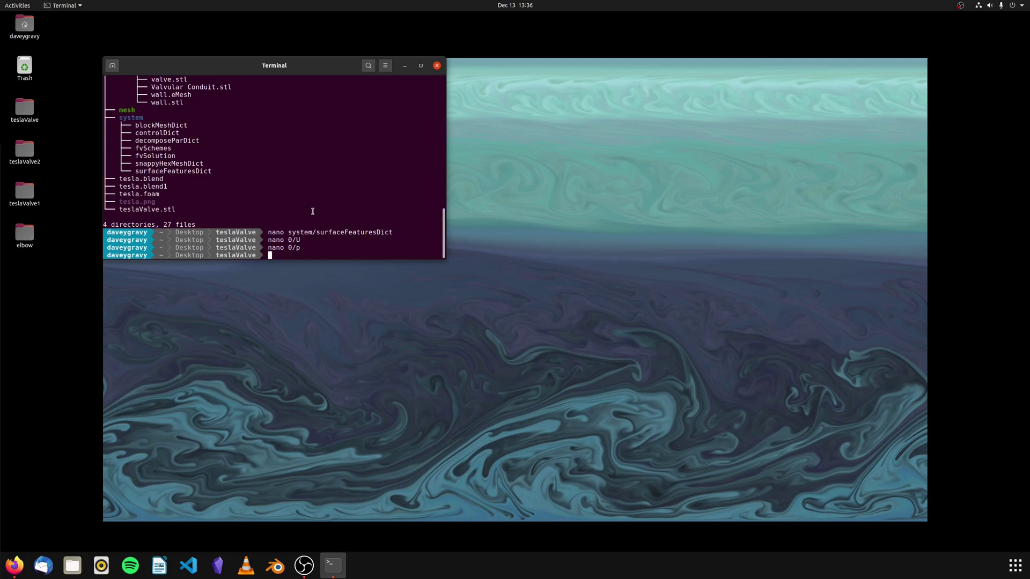
Highlight the constant/transportProperties and controlDict tree entries, then enter nano system/controlDict
{"action": "scroll", "coordinate": [252, 202], "scroll_direction": "up", "scroll_amount": 5}
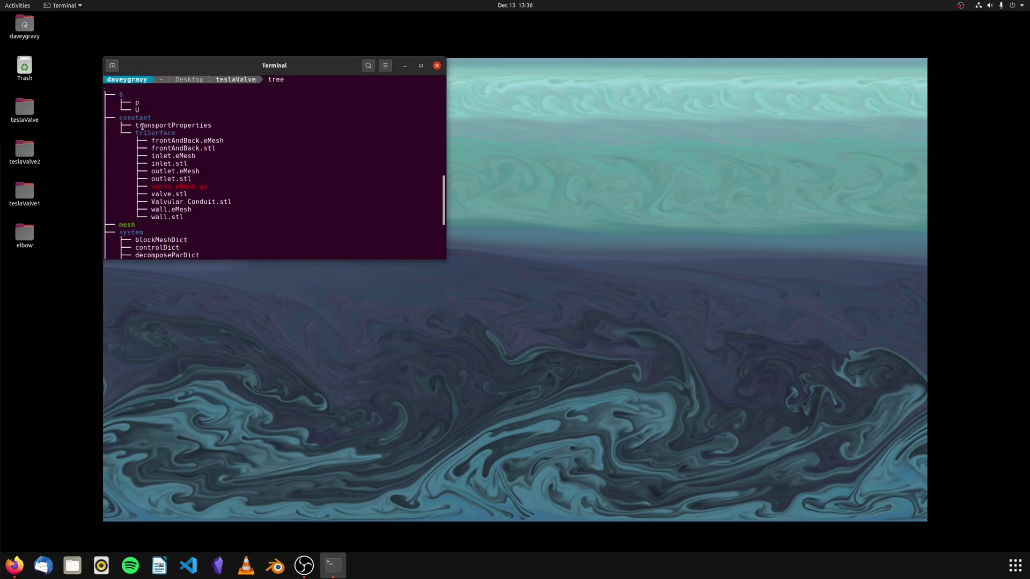
{"action": "left_click", "coordinate": [223, 132]}
{"action": "mouse_move", "coordinate": [144, 128]}
{"action": "left_mouse_down"}
{"action": "mouse_move", "coordinate": [223, 132]}
{"action": "mouse_move", "coordinate": [161, 117]}
{"action": "mouse_move", "coordinate": [191, 127]}
{"action": "mouse_move", "coordinate": [143, 127]}
{"action": "left_mouse_up"}
{"action": "left_click", "coordinate": [216, 131]}
{"action": "left_click", "coordinate": [304, 135]}
{"action": "scroll", "coordinate": [212, 188], "scroll_direction": "down", "scroll_amount": 3}
{"action": "scroll", "coordinate": [252, 196], "scroll_direction": "up", "scroll_amount": 2}
{"action": "scroll", "coordinate": [243, 183], "scroll_direction": "down", "scroll_amount": 2}
{"action": "left_click_drag", "start_coordinate": [140, 177], "coordinate": [290, 181]}
{"action": "scroll", "coordinate": [290, 184], "scroll_direction": "down", "scroll_amount": 2}
{"action": "left_click", "coordinate": [290, 184]}
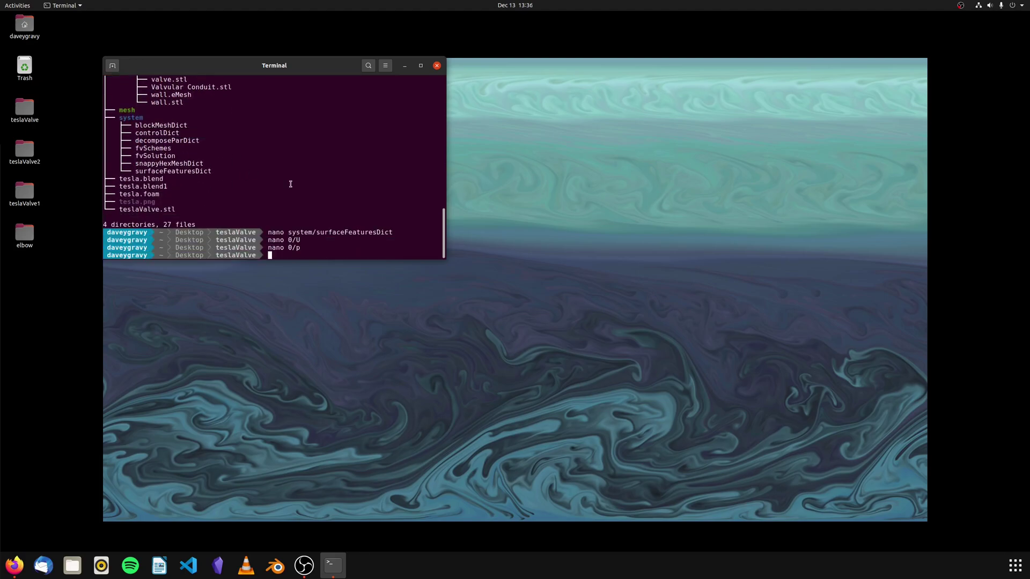
{"action": "type", "text": "nano system/controlDict"}
Open controlDict and set endTime to 20 and deltaT to 0.001
{"action": "key", "text": "Return"}
{"action": "scroll", "coordinate": [255, 163], "scroll_direction": "down", "scroll_amount": 8}
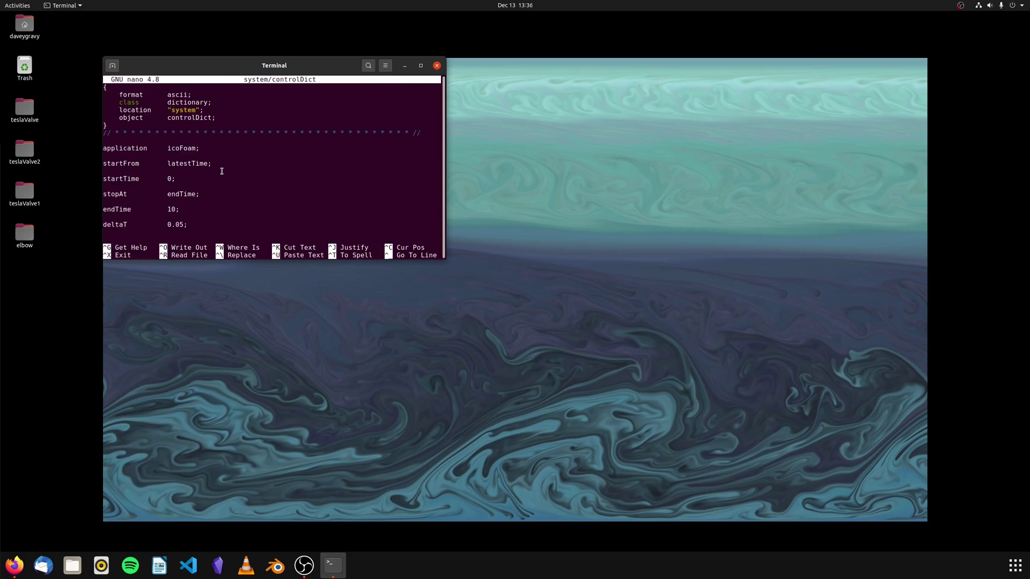
{"action": "scroll", "coordinate": [222, 171], "scroll_direction": "down", "scroll_amount": 3}
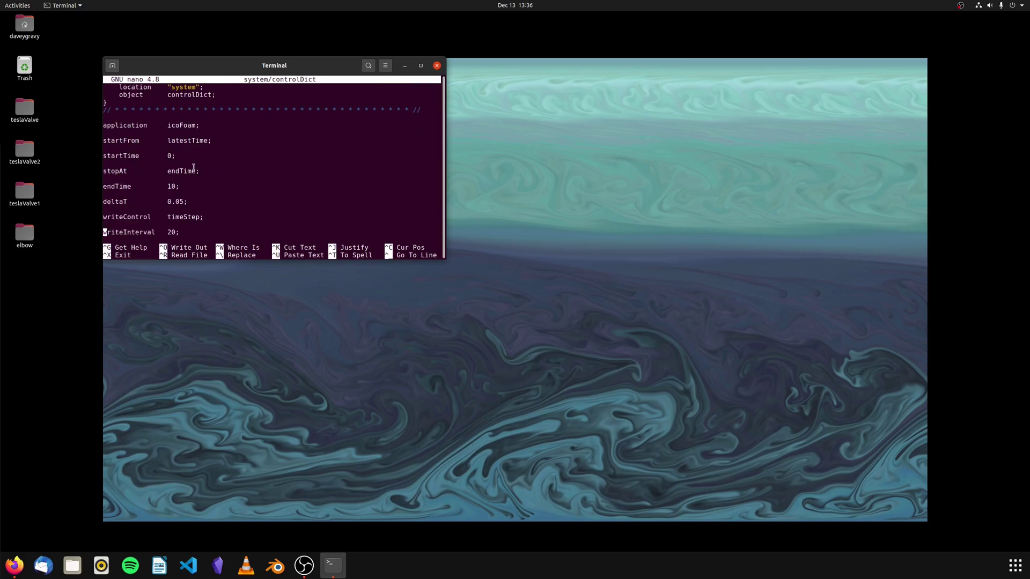
{"action": "key", "text": "Up"}
{"action": "key", "text": "Up"}
{"action": "key", "text": "Up"}
{"action": "key", "text": "Up"}
{"action": "key", "text": "Up"}
{"action": "key", "text": "Right"}
{"action": "key", "text": "Right"}
{"action": "key", "text": "Right"}
{"action": "key", "text": "Right"}
{"action": "key", "text": "Right"}
{"action": "key", "text": "Right"}
{"action": "key", "text": "Right"}
{"action": "key", "text": "Right"}
{"action": "key", "text": "Right"}
{"action": "key", "text": "Right"}
{"action": "key", "text": "Right"}
{"action": "key", "text": "Right"}
{"action": "key", "text": "Right"}
{"action": "key", "text": "Right"}
{"action": "key", "text": "Right"}
{"action": "key", "text": "Right"}
{"action": "key", "text": "Delete"}
{"action": "type", "text": "2"}
{"action": "key", "text": "Down"}
{"action": "key", "text": "Down"}
Set writeInterval to 10 and change writeCompression from off to on
{"action": "key", "text": "Right"}
{"action": "key", "text": "Right"}
{"action": "type", "text": "01"}
{"action": "key", "text": "Down"}
{"action": "key", "text": "Down"}
{"action": "key", "text": "Down"}
{"action": "key", "text": "End"}
{"action": "key", "text": "Left"}
{"action": "key", "text": "Left"}
{"action": "key", "text": "Left"}
{"action": "key", "text": "Delete"}
{"action": "type", "text": "1"}
{"action": "key", "text": "Down"}
{"action": "key", "text": "Down"}
{"action": "key", "text": "Down"}
{"action": "key", "text": "Down"}
{"action": "key", "text": "Down"}
{"action": "key", "text": "Down"}
{"action": "key", "text": "Down"}
{"action": "key", "text": "ctrl+shift+v"}
{"action": "key", "text": "Up"}
{"action": "key", "text": "Right"}
{"action": "key", "text": "Right"}
{"action": "key", "text": "Right"}
{"action": "key", "text": "Right"}
{"action": "key", "text": "Right"}
{"action": "key", "text": "Right"}
{"action": "key", "text": "Right"}
{"action": "key", "text": "Right"}
{"action": "key", "text": "Right"}
{"action": "key", "text": "Right"}
{"action": "key", "text": "Right"}
{"action": "key", "text": "Right"}
{"action": "key", "text": "Right"}
{"action": "key", "text": "Right"}
{"action": "key", "text": "Right"}
{"action": "key", "text": "Right"}
{"action": "key", "text": "Right"}
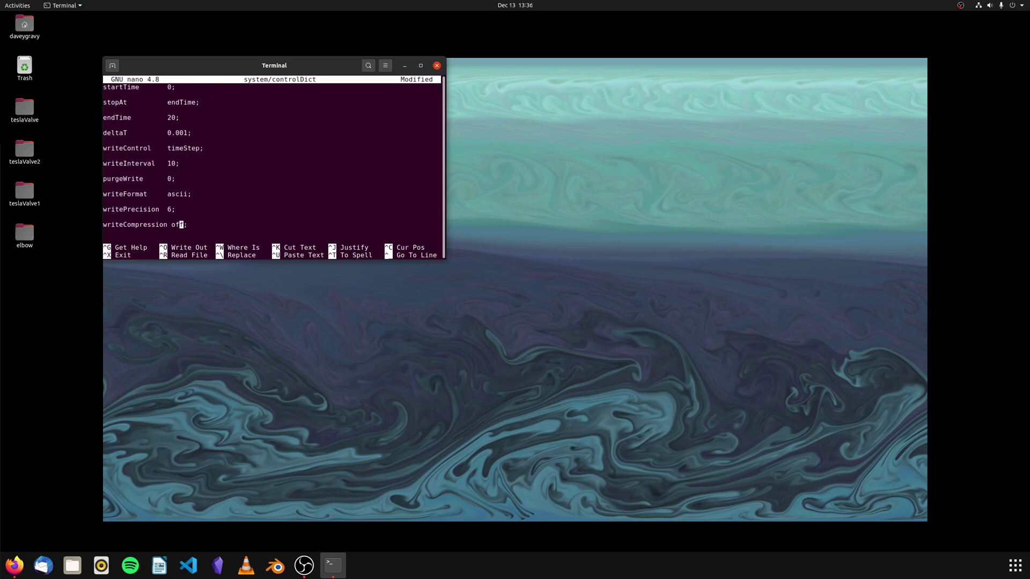
{"action": "key", "text": "Delete"}
{"action": "key", "text": "BackSpace"}
{"action": "type", "text": "n"}
Add a maxCo 1; line after runTimeModifiable
{"action": "key", "text": "Down"}
{"action": "key", "text": "Down"}
{"action": "key", "text": "Down"}
{"action": "key", "text": "Down"}
{"action": "key", "text": "Down"}
{"action": "key", "text": "Down"}
{"action": "key", "text": "Down"}
{"action": "key", "text": "Down"}
{"action": "key", "text": "Down"}
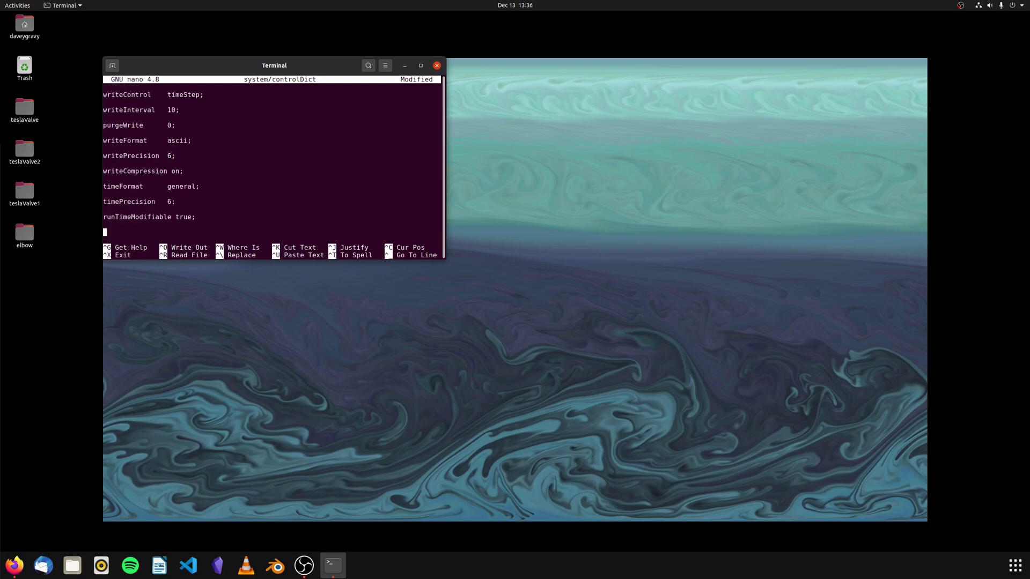
{"action": "key", "text": "Up"}
{"action": "key", "text": "Up"}
{"action": "key", "text": "Return"}
{"action": "type", "text": "maxCo"}
{"action": "key", "text": "Tab"}
{"action": "key", "text": "Tab"}
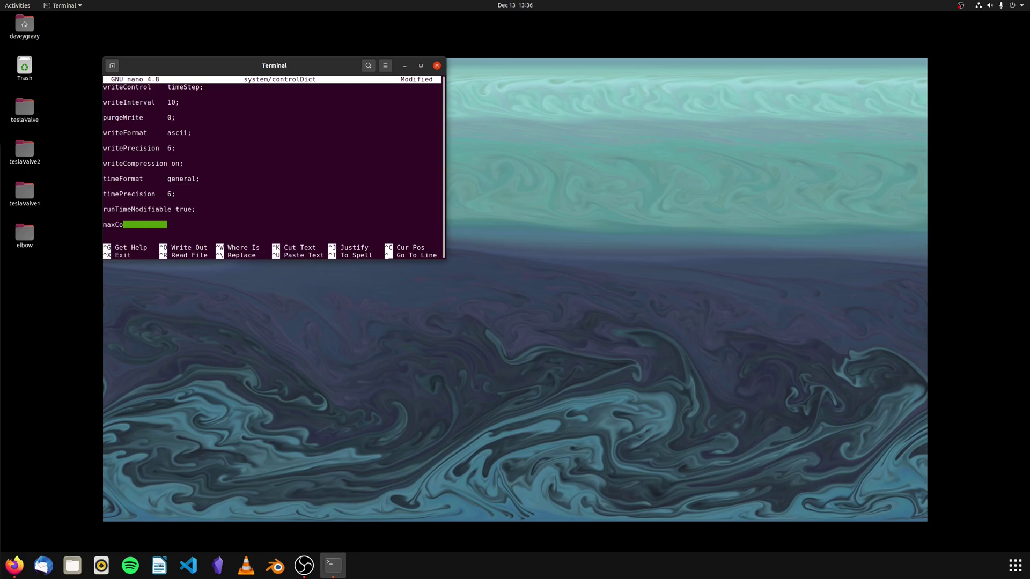
{"action": "type", "text": "1;"}
Check the edited controlDict settings, then save and close it
{"action": "key", "text": "Up"}
{"action": "left_click", "coordinate": [169, 209]}
{"action": "key", "text": "Home"}
{"action": "key", "text": "Right"}
{"action": "key", "text": "Right"}
{"action": "key", "text": "Right"}
{"action": "key", "text": "Right"}
{"action": "key", "text": "Right"}
{"action": "key", "text": "Right"}
{"action": "key", "text": "Right"}
{"action": "key", "text": "Right"}
{"action": "key", "text": "Right"}
{"action": "key", "text": "Right"}
{"action": "key", "text": "Right"}
{"action": "key", "text": "Right"}
{"action": "key", "text": "Right"}
{"action": "key", "text": "Right"}
{"action": "key", "text": "Right"}
{"action": "key", "text": "Right"}
{"action": "key", "text": "Right"}
{"action": "key", "text": "Right"}
{"action": "key", "text": "Right"}
{"action": "key", "text": "Right"}
{"action": "key", "text": "Left"}
{"action": "key", "text": "Left"}
{"action": "key", "text": "Left"}
{"action": "key", "text": "Left"}
{"action": "key", "text": "Left"}
{"action": "key", "text": "Left"}
{"action": "key", "text": "Left"}
{"action": "key", "text": "Down"}
{"action": "key", "text": "Down"}
{"action": "key", "text": "Right"}
{"action": "key", "text": "Left"}
{"action": "key", "text": "Right"}
{"action": "key", "text": "Right"}
{"action": "key", "text": "Right"}
{"action": "key", "text": "Up"}
{"action": "key", "text": "Up"}
{"action": "key", "text": "Down"}
{"action": "key", "text": "Down"}
{"action": "key", "text": "ctrl+s"}
{"action": "key", "text": "ctrl+x"}
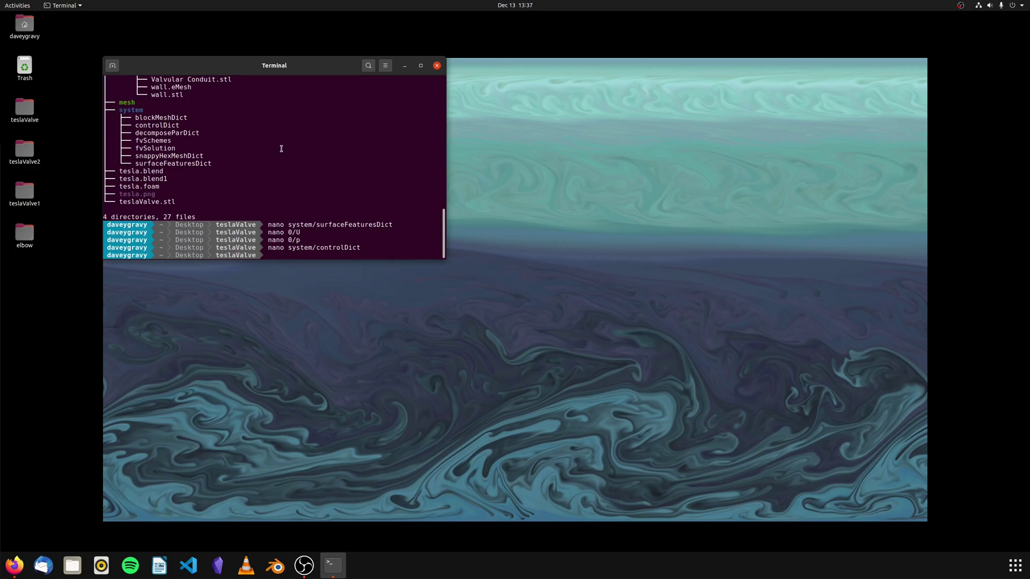
Run snappyHexMesh, then launch mpirun -np 6 icoFoam -parallel
{"action": "type", "text": "snappyHexMesh"}
{"action": "key", "text": "Return"}
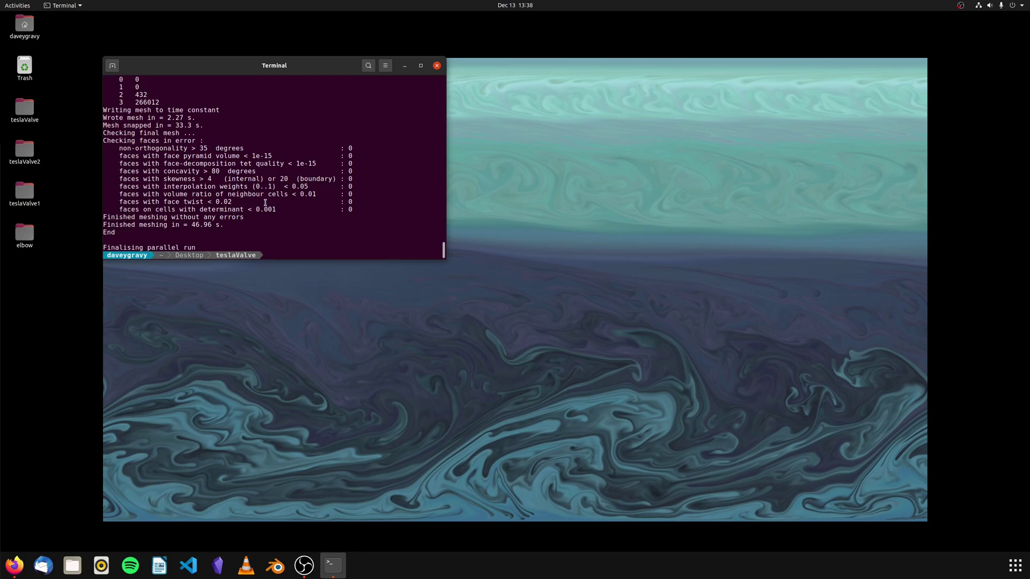
{"action": "type", "text": "mpirun -np 6 icoFoam -parallel"}
{"action": "key", "text": "Return"}
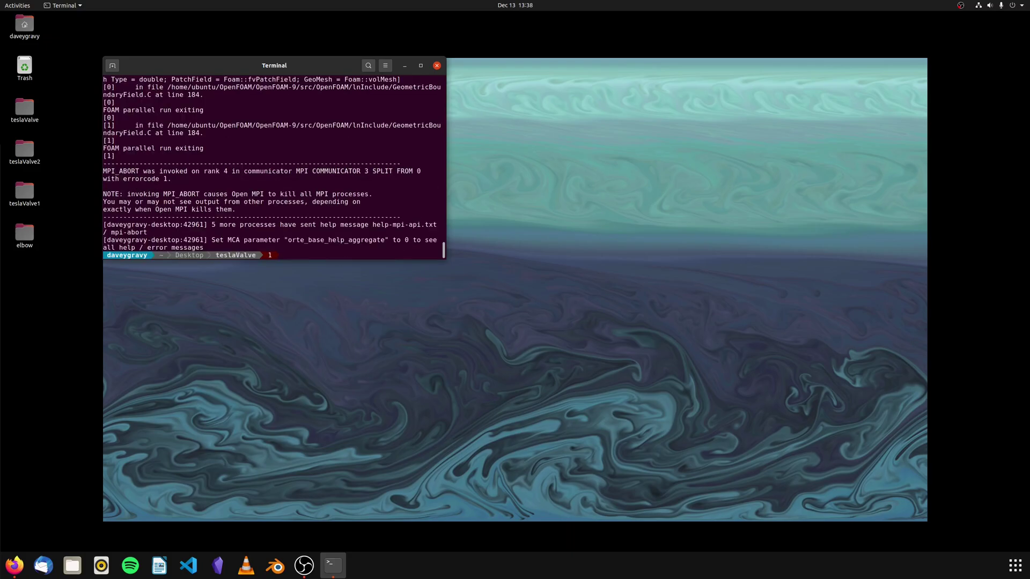
Review the MPI error mentioning procBoundary0to2, then enter rm -r proc*
{"action": "scroll", "coordinate": [302, 221], "scroll_direction": "up", "scroll_amount": 6}
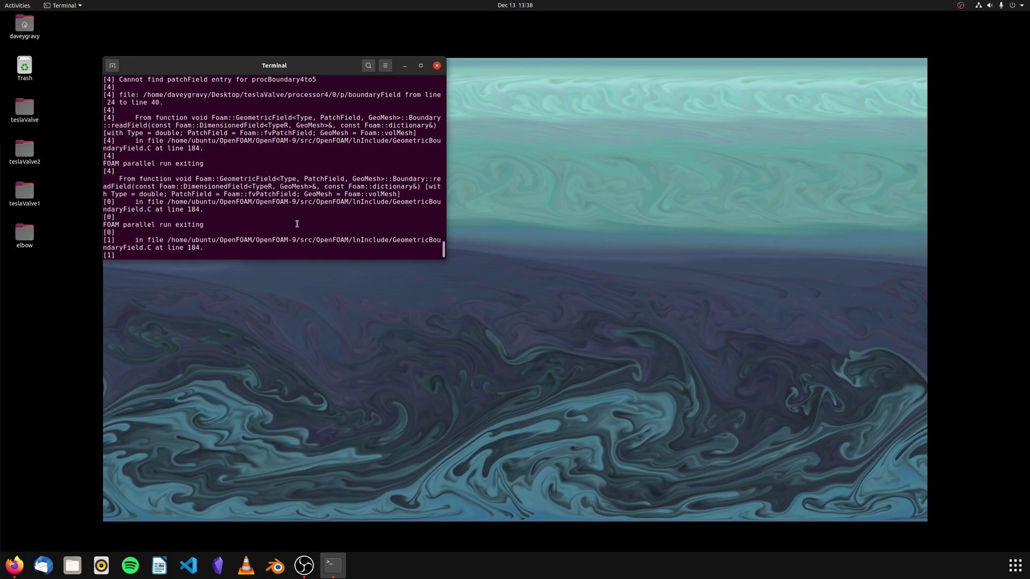
{"action": "scroll", "coordinate": [294, 132], "scroll_direction": "up", "scroll_amount": 7}
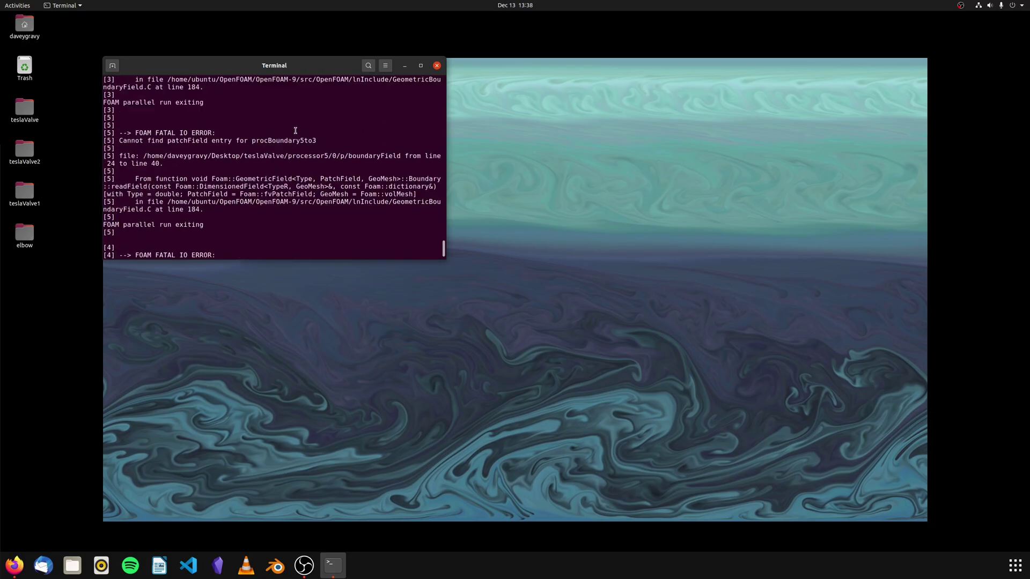
{"action": "scroll", "coordinate": [295, 121], "scroll_direction": "down", "scroll_amount": 7}
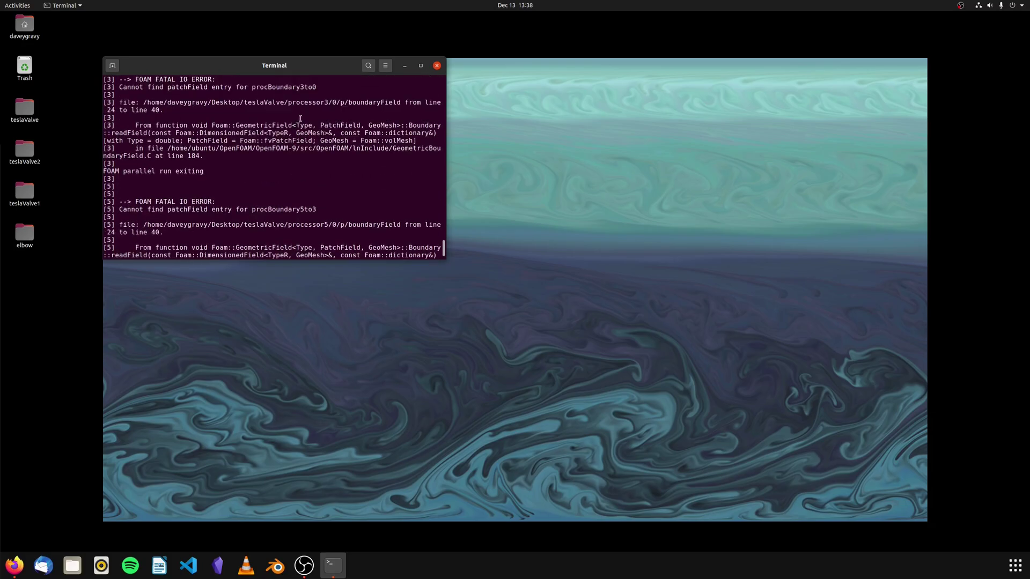
{"action": "scroll", "coordinate": [295, 111], "scroll_direction": "up", "scroll_amount": 6}
{"action": "scroll", "coordinate": [268, 124], "scroll_direction": "down", "scroll_amount": 6}
{"action": "left_click_drag", "start_coordinate": [255, 141], "coordinate": [316, 141]}
{"action": "scroll", "coordinate": [316, 144], "scroll_direction": "down", "scroll_amount": 8}
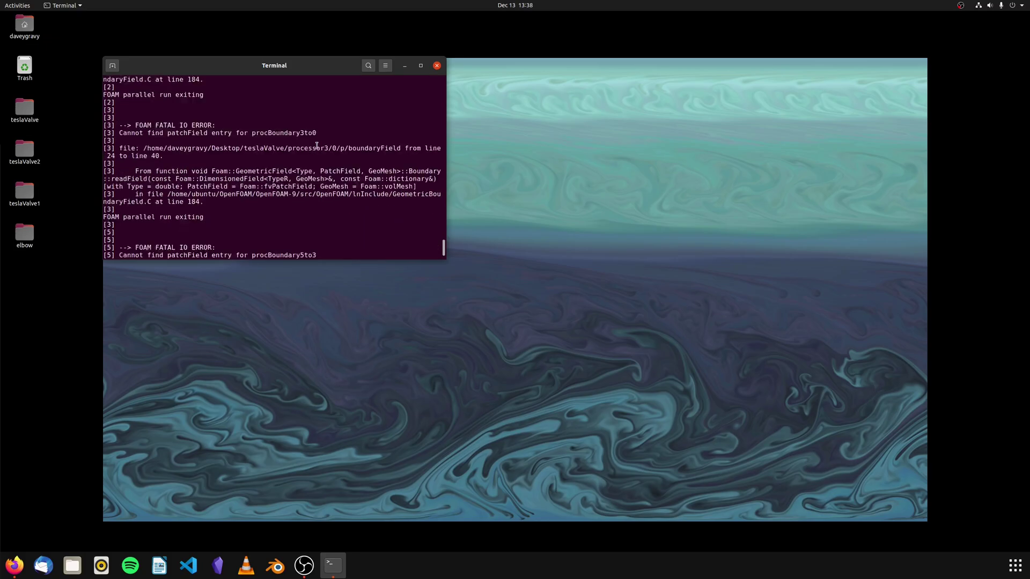
{"action": "scroll", "coordinate": [316, 144], "scroll_direction": "down", "scroll_amount": 4}
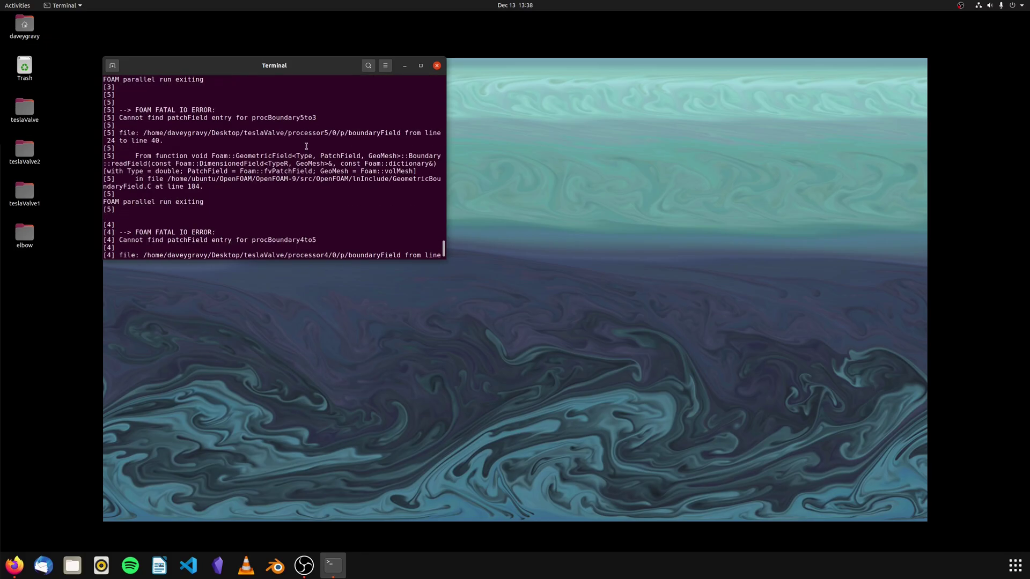
{"action": "scroll", "coordinate": [306, 146], "scroll_direction": "up", "scroll_amount": 10}
{"action": "left_click", "coordinate": [324, 140]}
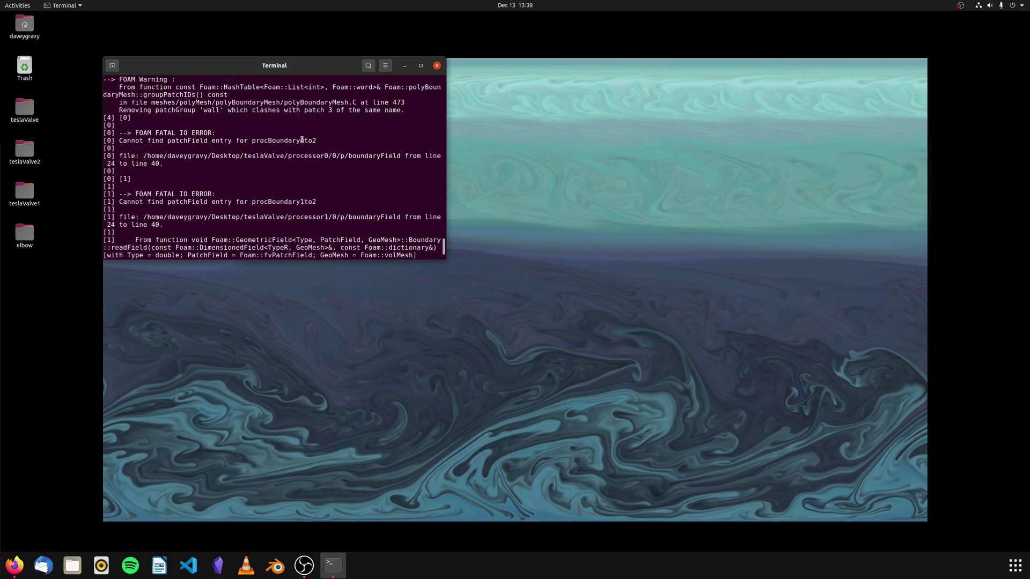
{"action": "scroll", "coordinate": [303, 143], "scroll_direction": "down", "scroll_amount": 2}
{"action": "scroll", "coordinate": [305, 156], "scroll_direction": "down", "scroll_amount": 10}
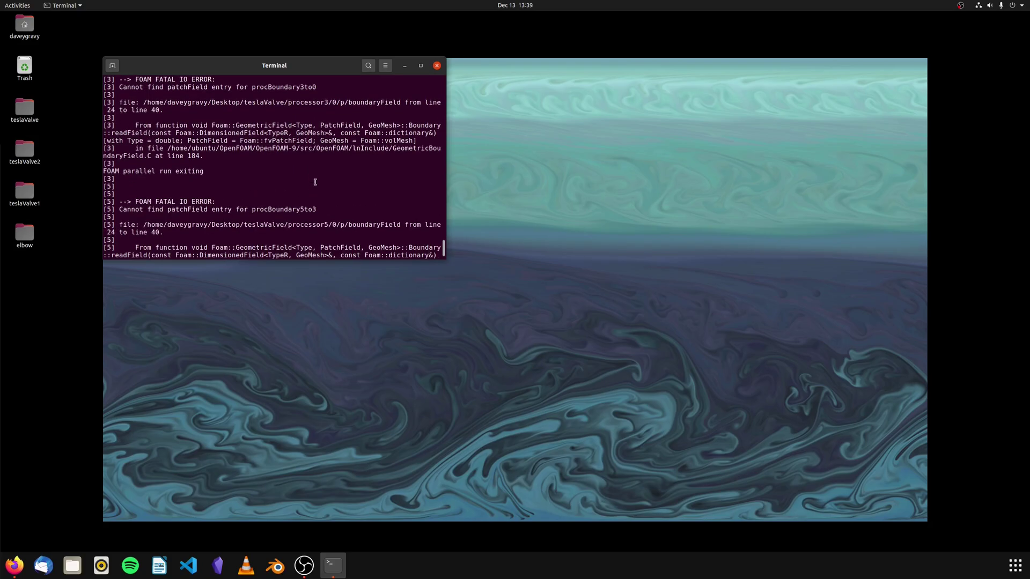
{"action": "scroll", "coordinate": [318, 162], "scroll_direction": "down", "scroll_amount": 10}
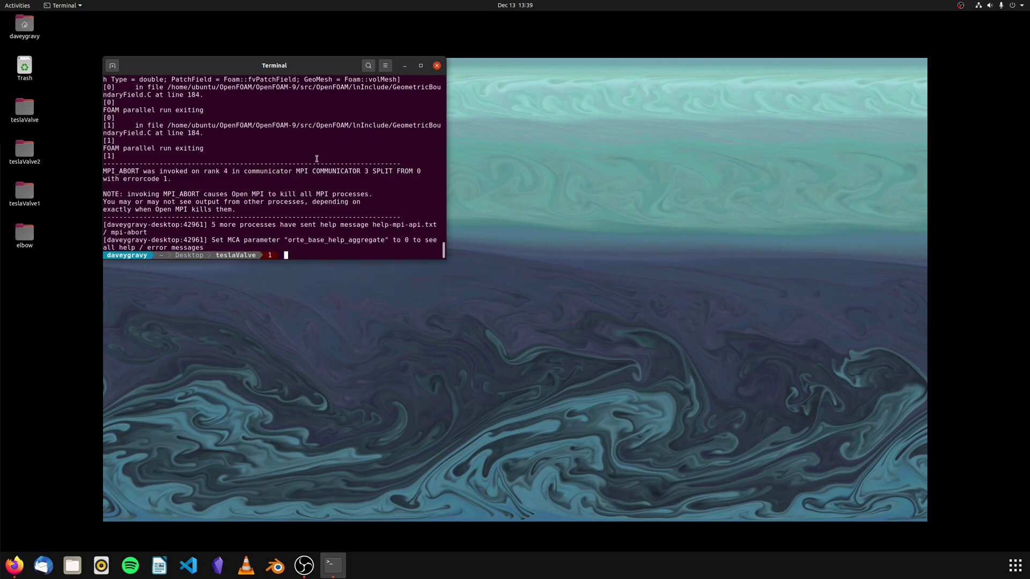
{"action": "type", "text": "rm -r proc*"}
Delete the processor directories and open 0/U in nano
{"action": "key", "text": "Return"}
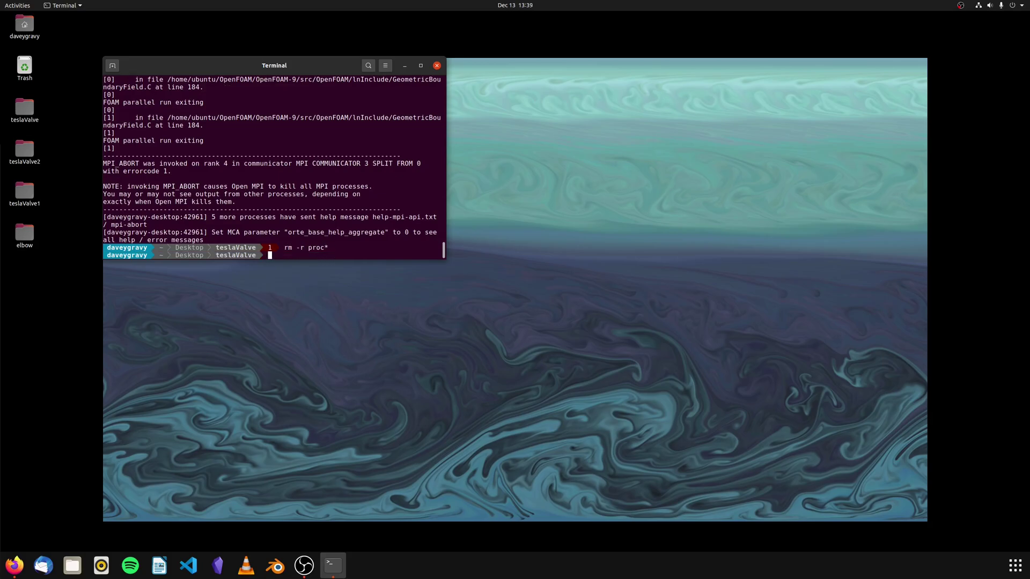
{"action": "type", "text": "nano 0/U"}
{"action": "key", "text": "Return"}
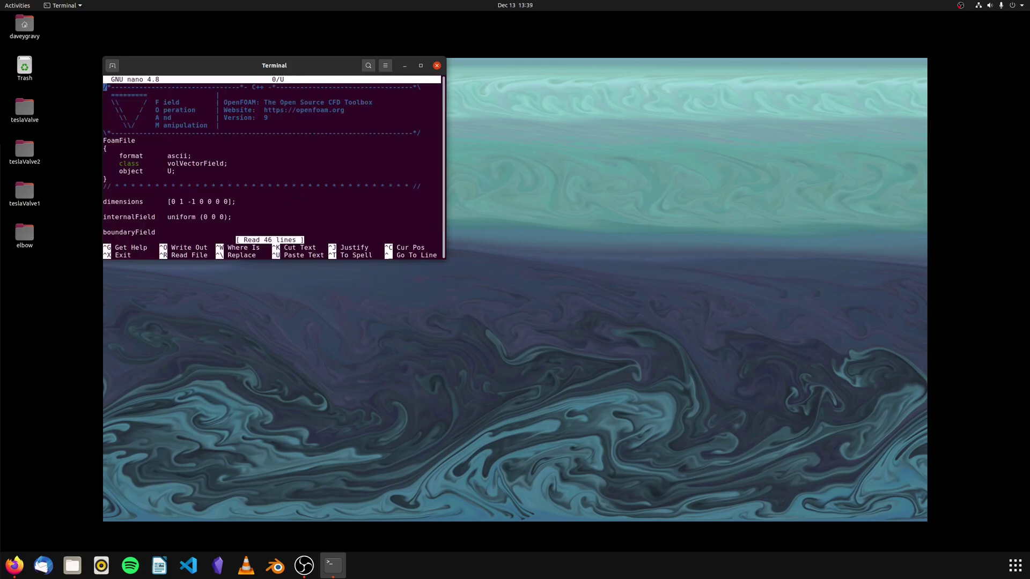
{"action": "key", "text": "Down"}
{"action": "key", "text": "Down"}
{"action": "key", "text": "Down"}
{"action": "key", "text": "Down"}
{"action": "key", "text": "Down"}
{"action": "key", "text": "Down"}
{"action": "key", "text": "Down"}
{"action": "key", "text": "Down"}
{"action": "key", "text": "Down"}
{"action": "key", "text": "Down"}
{"action": "key", "text": "Down"}
{"action": "key", "text": "Down"}
{"action": "key", "text": "Down"}
{"action": "key", "text": "Down"}
{"action": "key", "text": "Down"}
{"action": "key", "text": "Down"}
{"action": "key", "text": "Down"}
{"action": "key", "text": "Down"}
{"action": "key", "text": "Down"}
{"action": "key", "text": "Down"}
{"action": "key", "text": "Up"}
{"action": "key", "text": "Up"}
{"action": "key", "text": "Up"}
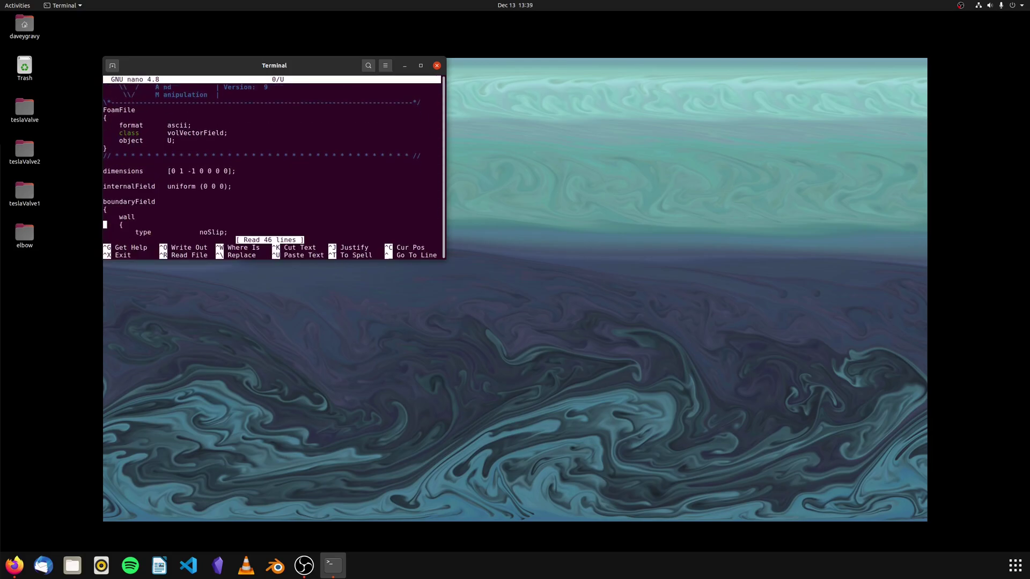
Insert #includeEtc "caseDicts/setConstraintTypes" right after boundaryField's opening brace
{"action": "key", "text": "Right"}
{"action": "key", "text": "Return"}
{"action": "key", "text": "Tab"}
{"action": "key", "text": "BackSpace"}
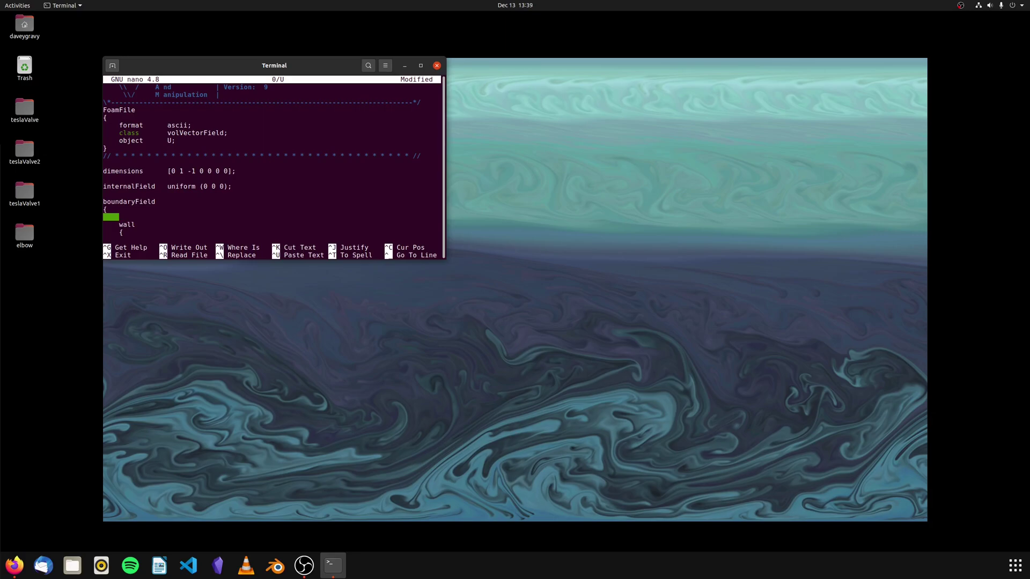
{"action": "type", "text": "#includeEtc \"caseDicts/sest"}
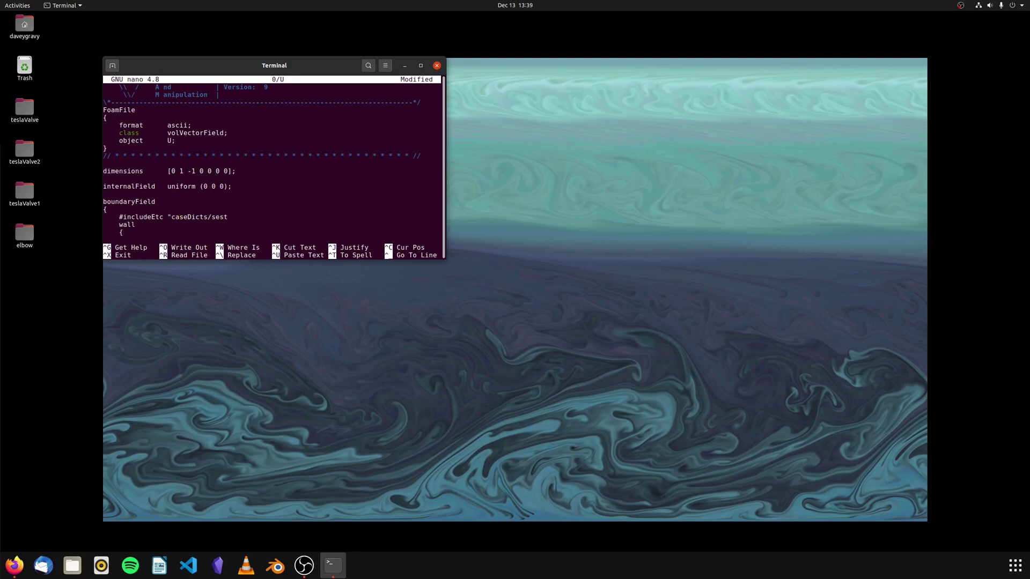
{"action": "key", "text": "BackSpace"}
{"action": "key", "text": "BackSpace"}
{"action": "type", "text": "tConstraintTypes\""}
{"action": "key", "text": "Return"}
Save and close 0/U, then open 0/p in nano
{"action": "key", "text": "ctrl+o"}
{"action": "key", "text": "Return"}
{"action": "key", "text": "ctrl+x"}
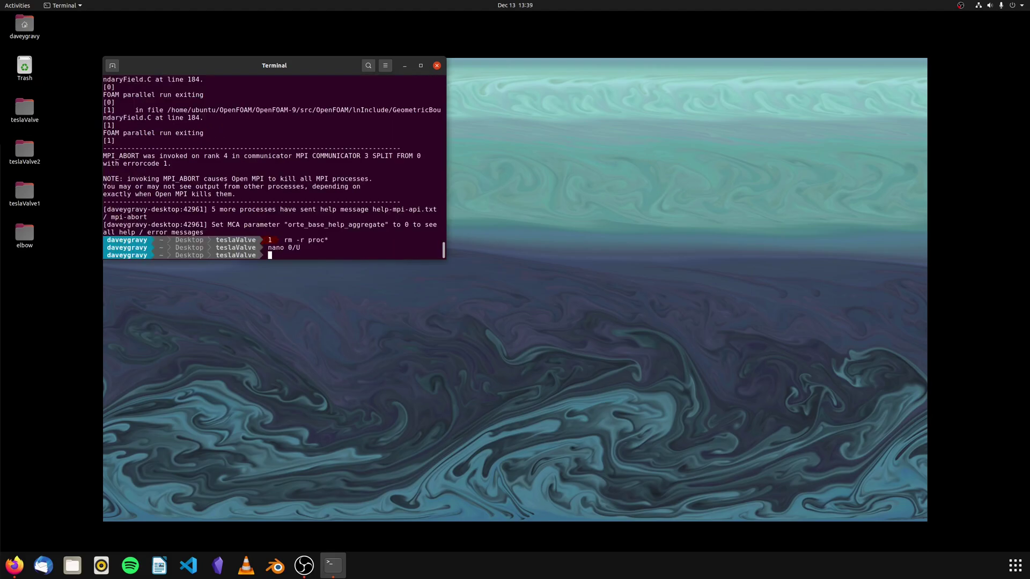
{"action": "type", "text": "nano 0/p"}
{"action": "key", "text": "Return"}
Add #includeEtc "caseDicts/setConstraintTypes" below boundaryField's brace in 0/p and save on exit
{"action": "key", "text": "Down"}
{"action": "key", "text": "Down"}
{"action": "key", "text": "Down"}
{"action": "key", "text": "Down"}
{"action": "key", "text": "Down"}
{"action": "key", "text": "Down"}
{"action": "key", "text": "Down"}
{"action": "key", "text": "Down"}
{"action": "key", "text": "Down"}
{"action": "key", "text": "Down"}
{"action": "key", "text": "Down"}
{"action": "key", "text": "Down"}
{"action": "key", "text": "Down"}
{"action": "key", "text": "Down"}
{"action": "key", "text": "Down"}
{"action": "key", "text": "Down"}
{"action": "key", "text": "Down"}
{"action": "key", "text": "Down"}
{"action": "key", "text": "Down"}
{"action": "key", "text": "Down"}
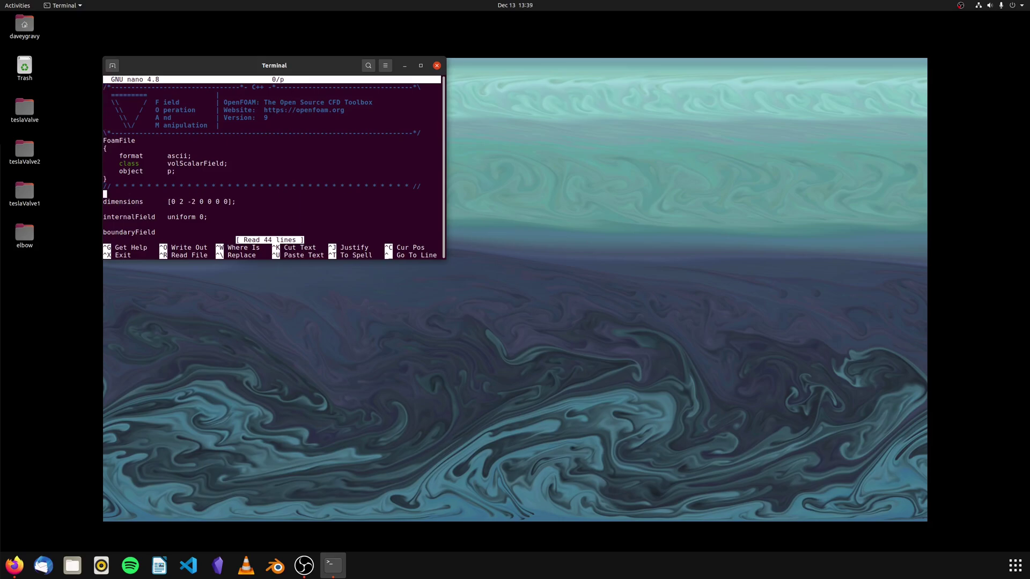
{"action": "key", "text": "Up"}
{"action": "key", "text": "Up"}
{"action": "key", "text": "Up"}
{"action": "key", "text": "Up"}
{"action": "key", "text": "End"}
{"action": "key", "text": "Return"}
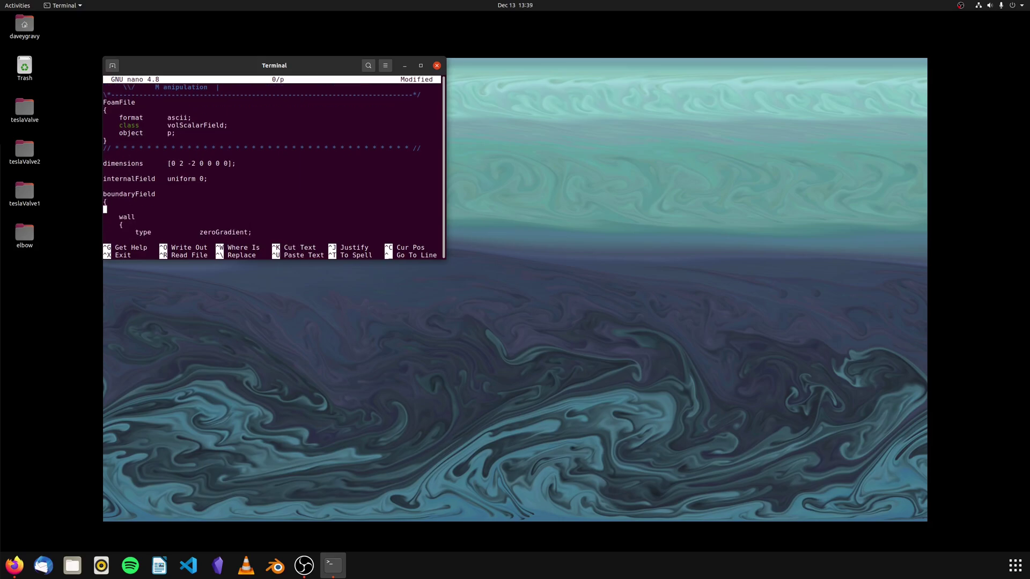
{"action": "key", "text": "Tab"}
{"action": "key", "text": "BackSpace"}
{"action": "key", "text": "Return"}
{"action": "key", "text": "BackSpace"}
{"action": "key", "text": "BackSpace"}
{"action": "key", "text": "BackSpace"}
{"action": "key", "text": "BackSpace"}
{"action": "key", "text": "BackSpace"}
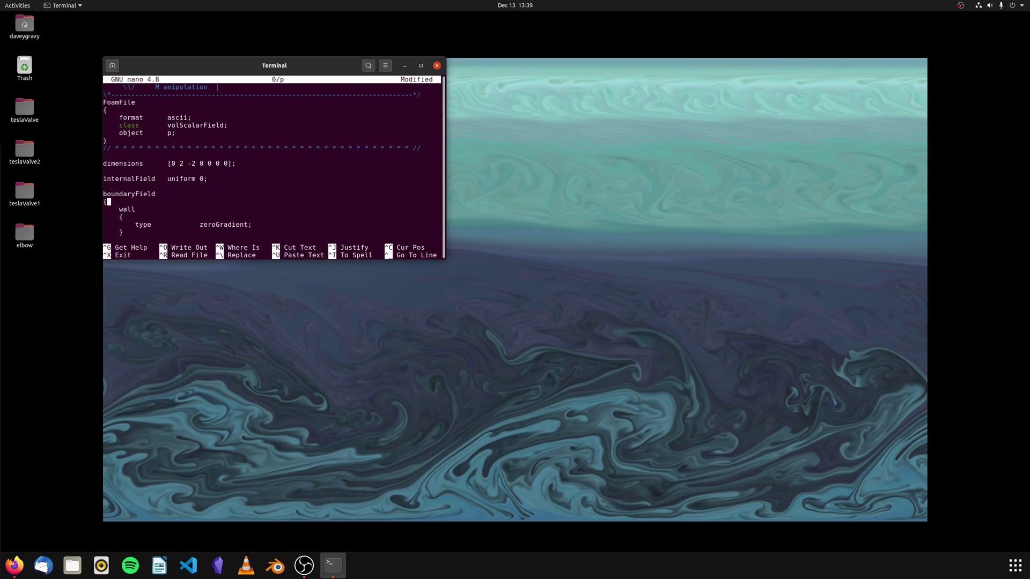
{"action": "key", "text": "Return"}
{"action": "key", "text": "Up"}
{"action": "type", "text": "#includeEtc"}
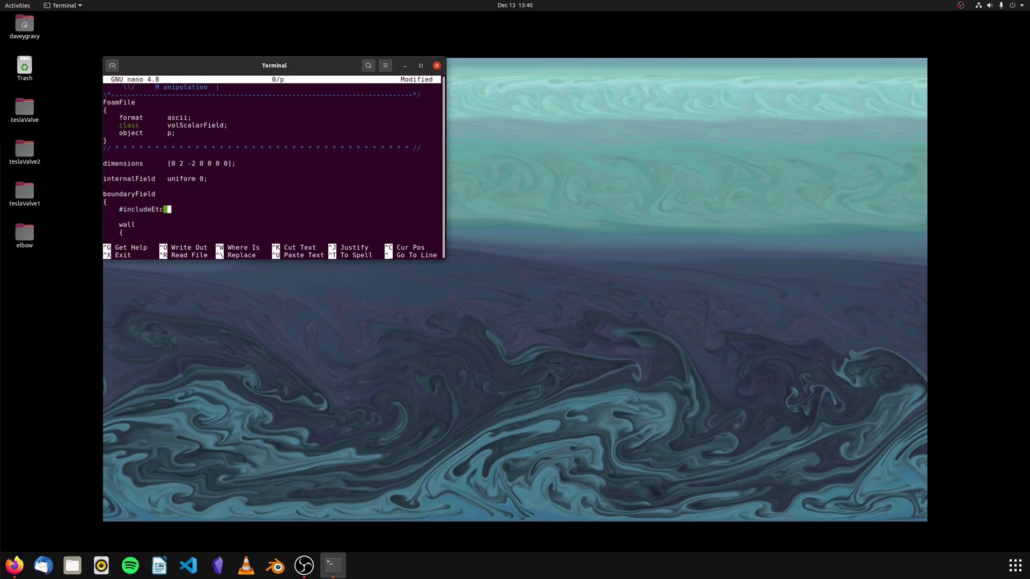
{"action": "type", "text": " \"caseDicts/setConstraintTypes\""}
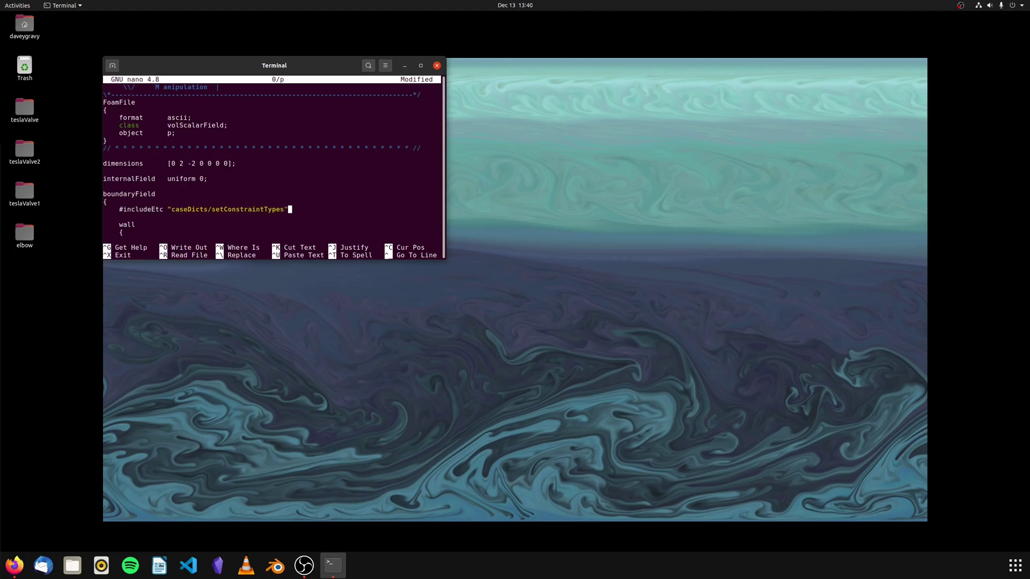
{"action": "key", "text": "ctrl+x"}
{"action": "key", "text": "y"}
{"action": "key", "text": "Return"}
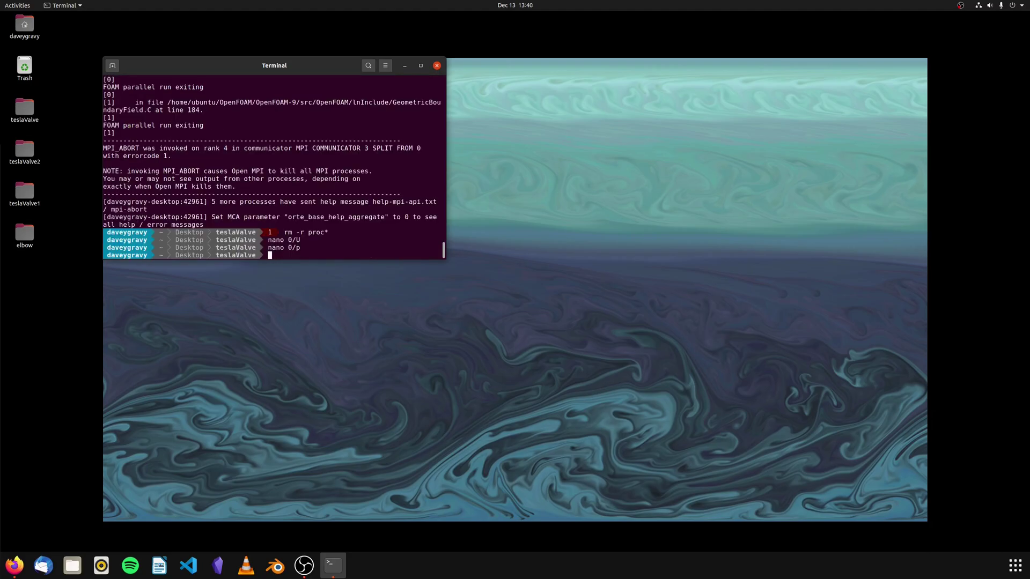
After ./run finds no script, create a run file by copying mesh with cat mesh > run
{"action": "type", "text": "./run"}
{"action": "key", "text": "Return"}
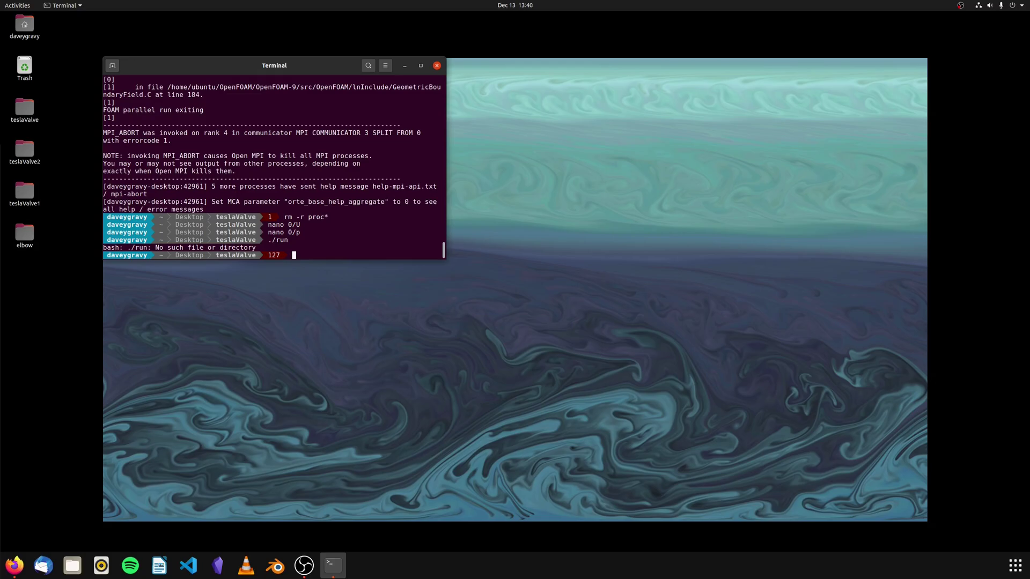
{"action": "type", "text": ",."}
{"action": "key", "text": "BackSpace"}
{"action": "type", "text": "./mesh"}
{"action": "key", "text": "BackSpace"}
{"action": "key", "text": "BackSpace"}
{"action": "key", "text": "BackSpace"}
{"action": "key", "text": "BackSpace"}
{"action": "key", "text": "BackSpace"}
{"action": "type", "text": "cat mesh > run"}
{"action": "key", "text": "Return"}
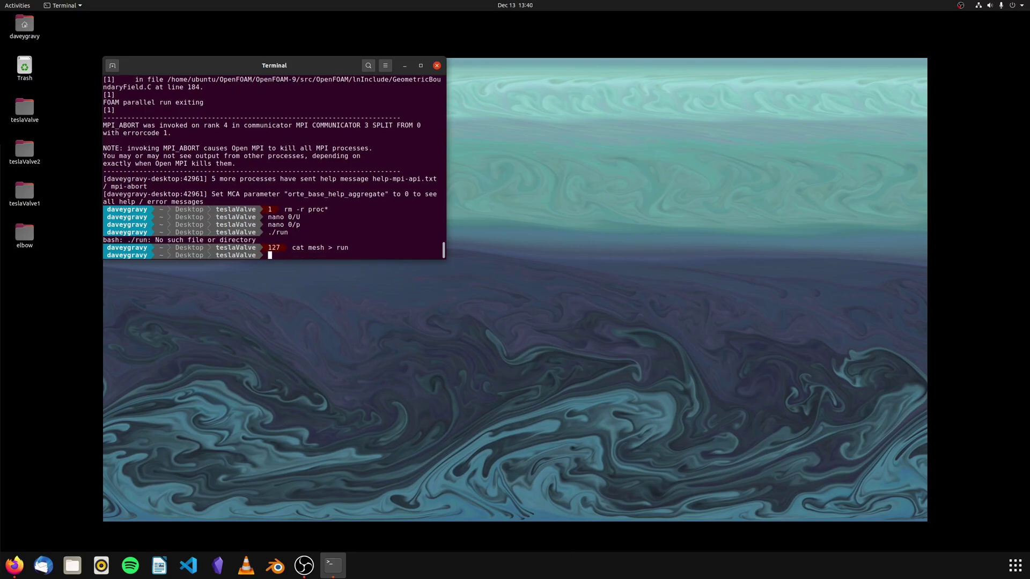
In nano, delete --oversubscribe from the snappyHexMesh mpirun line of the run script
{"action": "type", "text": "nano run"}
{"action": "key", "text": "Return"}
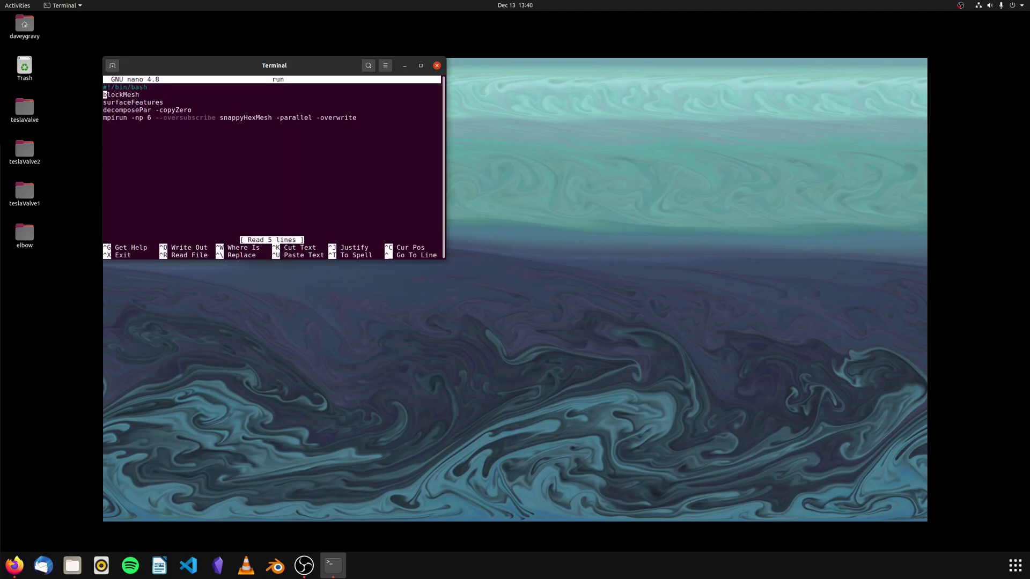
{"action": "key", "text": "Down"}
{"action": "key", "text": "Down"}
{"action": "key", "text": "Down"}
{"action": "key", "text": "Down"}
{"action": "key", "text": "Up"}
{"action": "key", "text": "Right"}
{"action": "key", "text": "Right"}
{"action": "key", "text": "Right"}
{"action": "key", "text": "Right"}
{"action": "key", "text": "Right"}
{"action": "key", "text": "Right"}
{"action": "key", "text": "Right"}
{"action": "key", "text": "Right"}
{"action": "key", "text": "Right"}
{"action": "key", "text": "Right"}
{"action": "key", "text": "Right"}
{"action": "key", "text": "Right"}
{"action": "key", "text": "Delete"}
{"action": "key", "text": "Delete"}
{"action": "key", "text": "Delete"}
{"action": "key", "text": "Delete"}
{"action": "key", "text": "Delete"}
{"action": "key", "text": "Delete"}
{"action": "key", "text": "Delete"}
{"action": "key", "text": "Delete"}
{"action": "key", "text": "Delete"}
{"action": "key", "text": "Delete"}
{"action": "key", "text": "Delete"}
{"action": "key", "text": "Delete"}
{"action": "key", "text": "Delete"}
{"action": "key", "text": "Delete"}
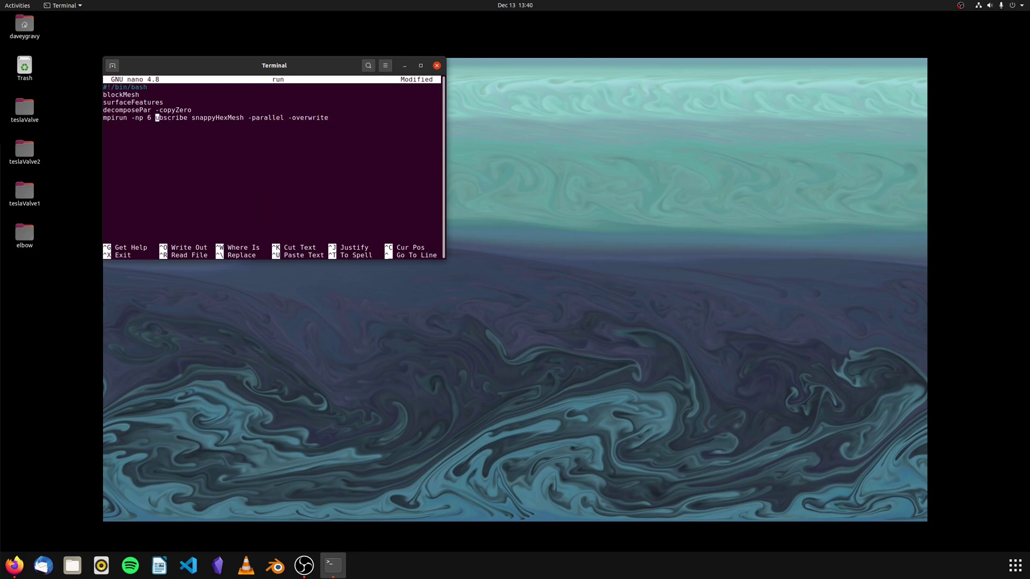
{"action": "key", "text": "Delete"}
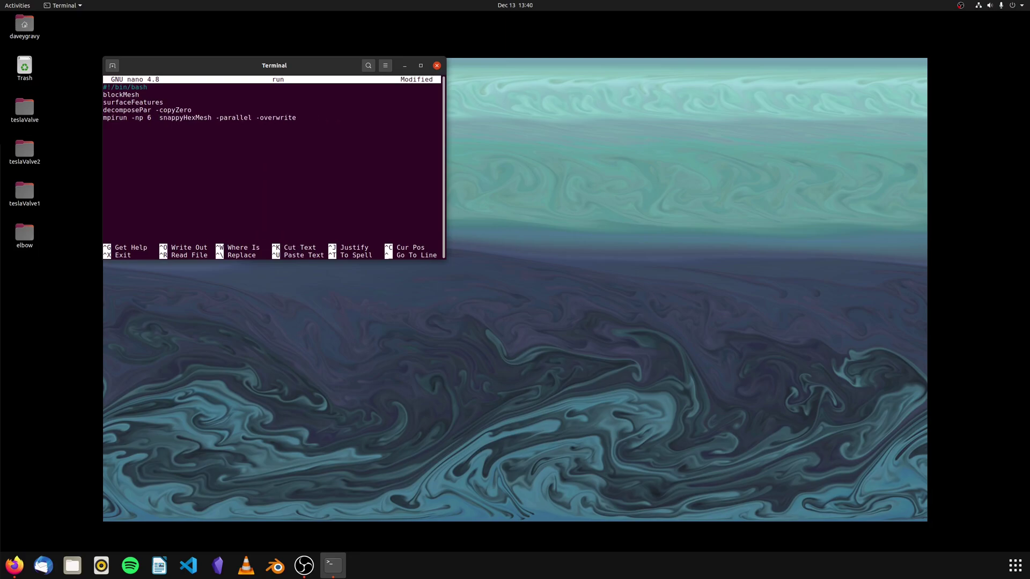
{"action": "key", "text": "Delete"}
{"action": "key", "text": "Right"}
Add the line 'mpirun -np 6 icoFoam -parallel', then save and exit nano
{"action": "key", "text": "Down"}
{"action": "type", "text": "mpirun "}
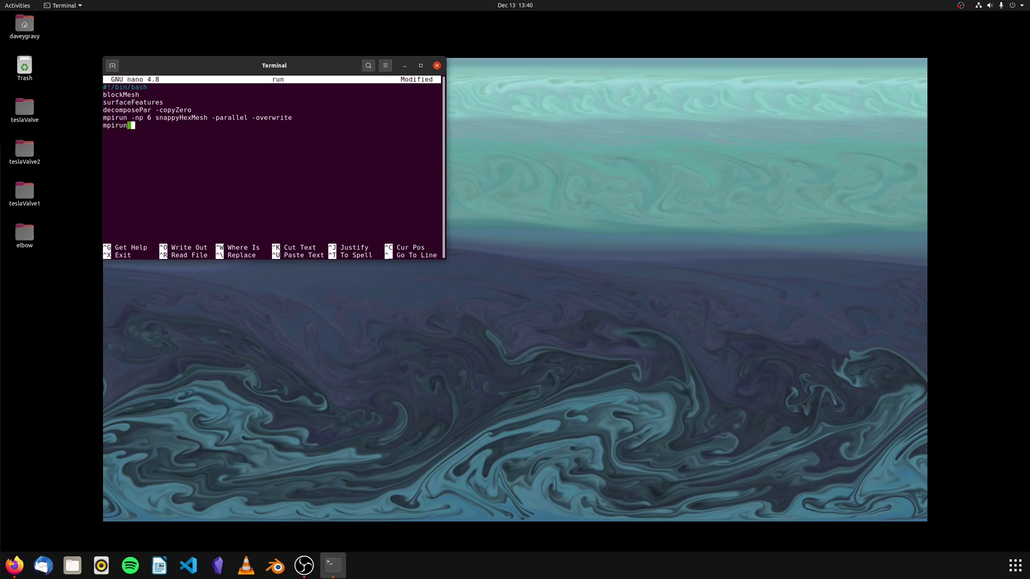
{"action": "type", "text": "-np 6 icoFoam"}
{"action": "key", "text": "BackSpace"}
{"action": "key", "text": "BackSpace"}
{"action": "key", "text": "BackSpace"}
{"action": "key", "text": "BackSpace"}
{"action": "type", "text": "-parallel"}
{"action": "key", "text": "ctrl+s"}
{"action": "key", "text": "ctrl+x"}
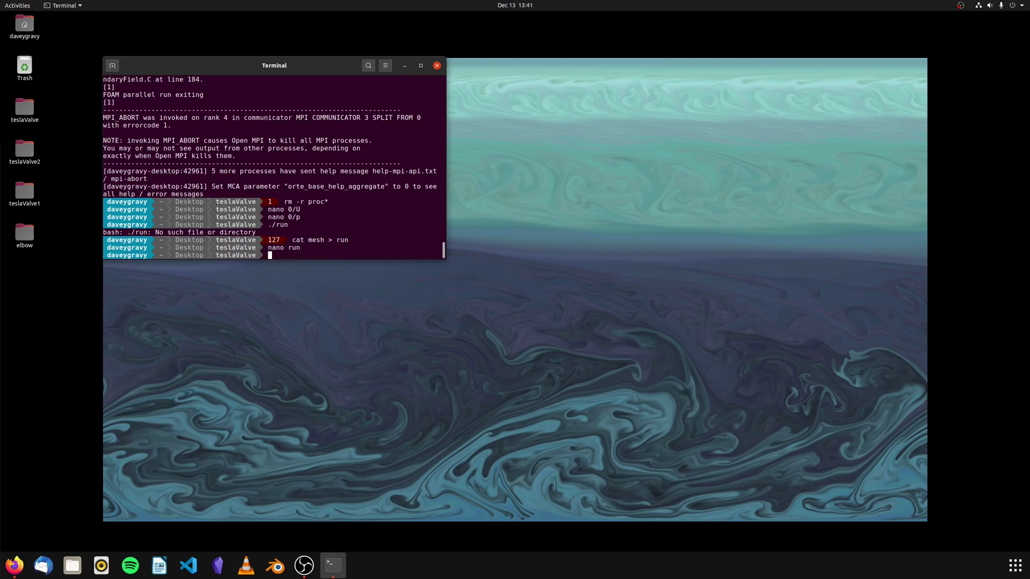
Make the run script executable with chmod and execute ./run to mesh and solve with icoFoam
{"action": "type", "text": "chmod"}
{"action": "type", "text": "run"}
{"action": "key", "text": "Return"}
{"action": "type", "text": "./run"}
{"action": "key", "text": "Return"}
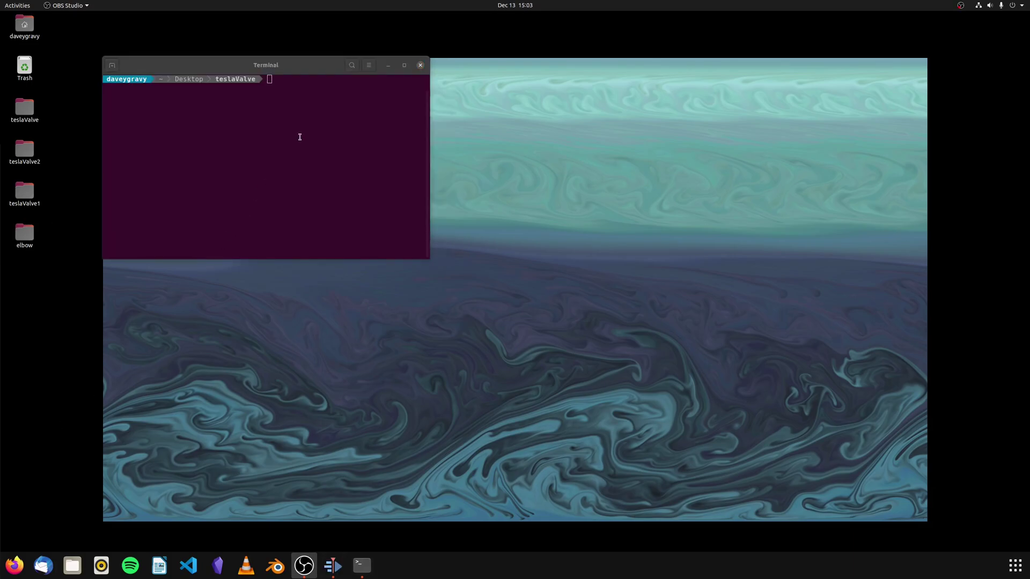
Create an empty tesla.foam file with touch and launch paraview tesla.foam
{"action": "left_click", "coordinate": [300, 136]}
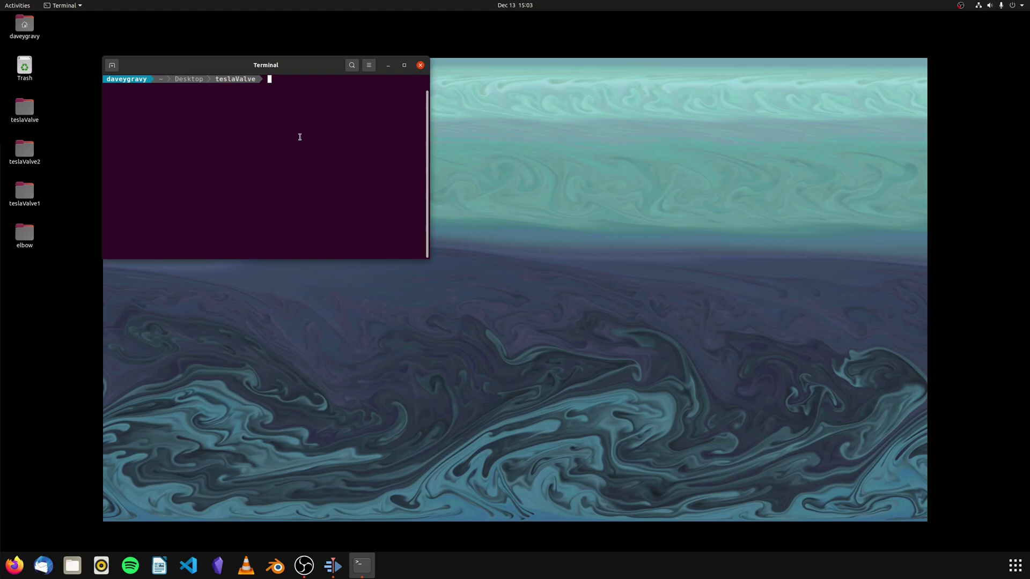
{"action": "type", "text": "touch tesla.foam"}
{"action": "key", "text": "Return"}
{"action": "type", "text": "paraview tesla.f"}
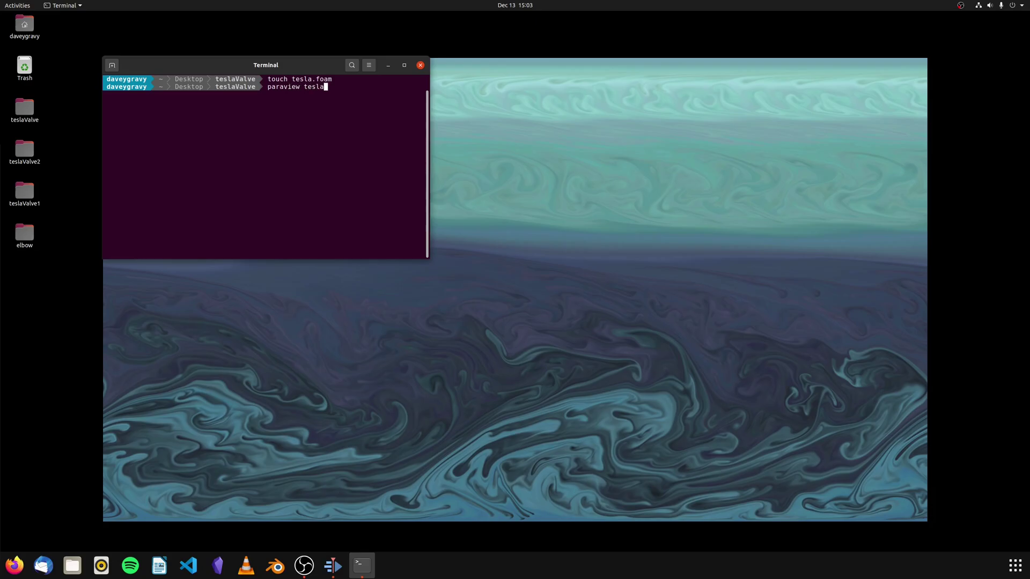
{"action": "key", "text": "Tab"}
{"action": "key", "text": "Return"}
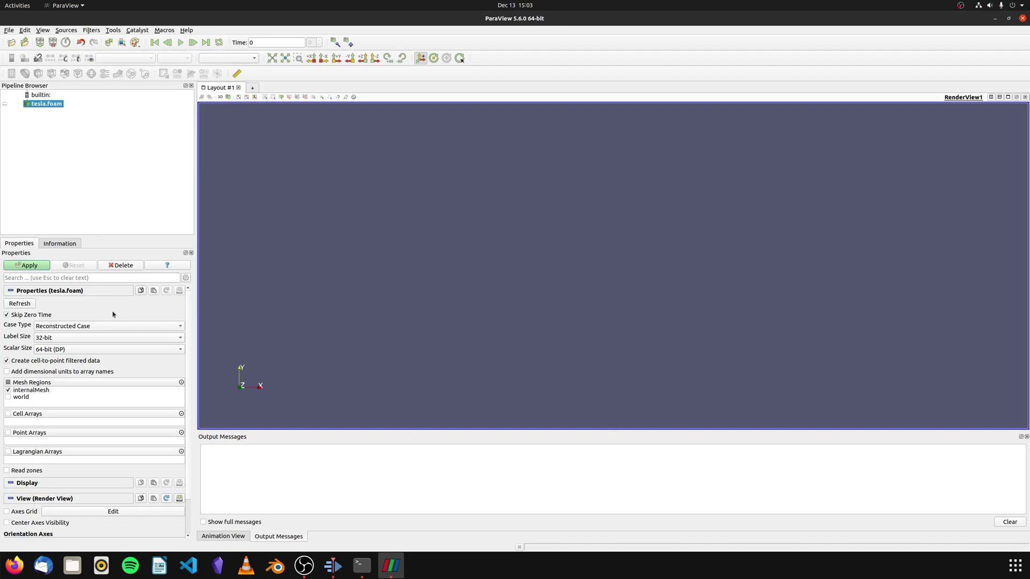
Load tesla.foam with Case Type set to Decomposed Case
{"action": "left_click", "coordinate": [67, 325]}
{"action": "left_click", "coordinate": [75, 316]}
{"action": "left_click", "coordinate": [32, 268]}
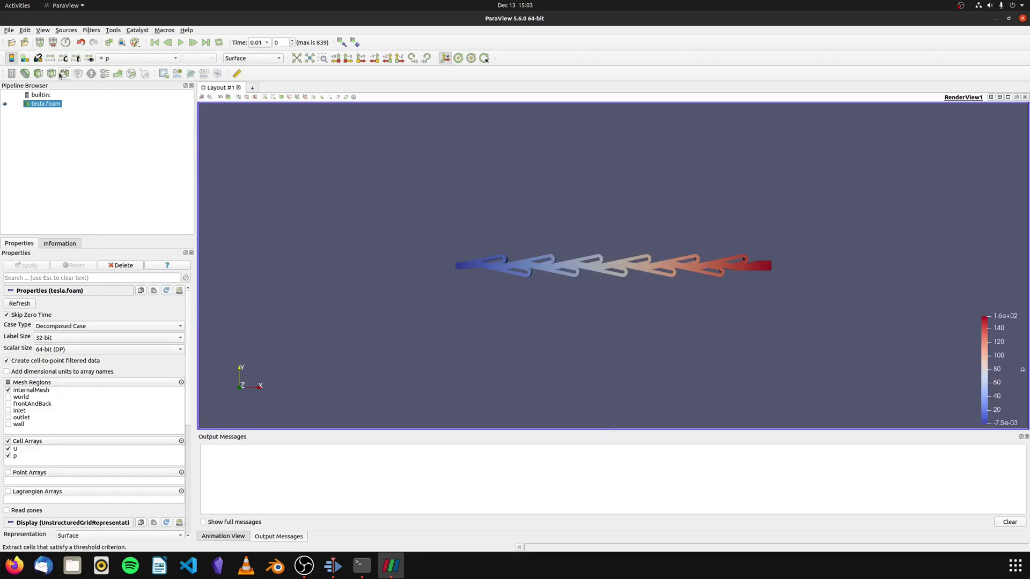
Add a Slice filter with a Z-normal plane and apply it
{"action": "left_click", "coordinate": [52, 73]}
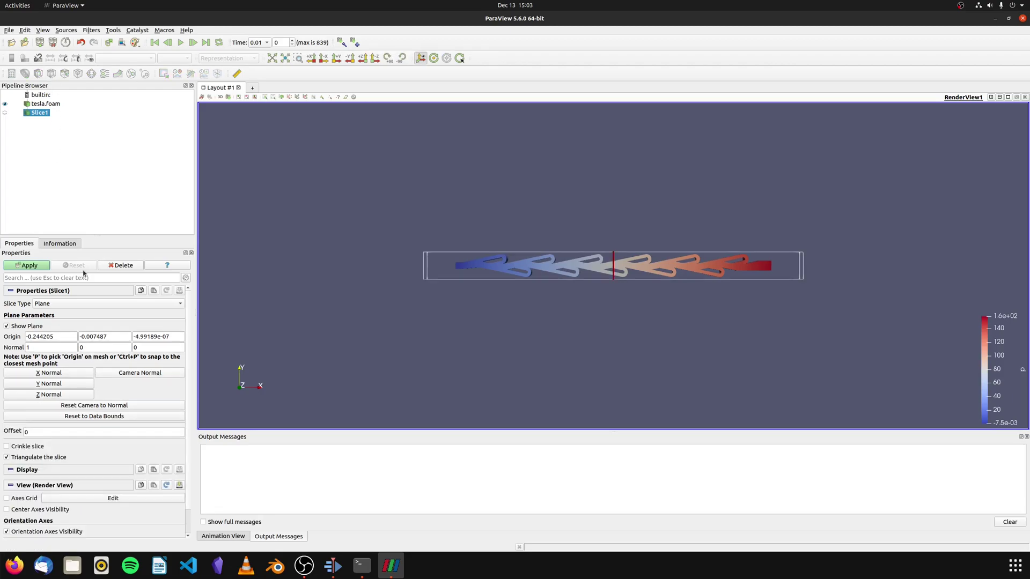
{"action": "left_click", "coordinate": [68, 395]}
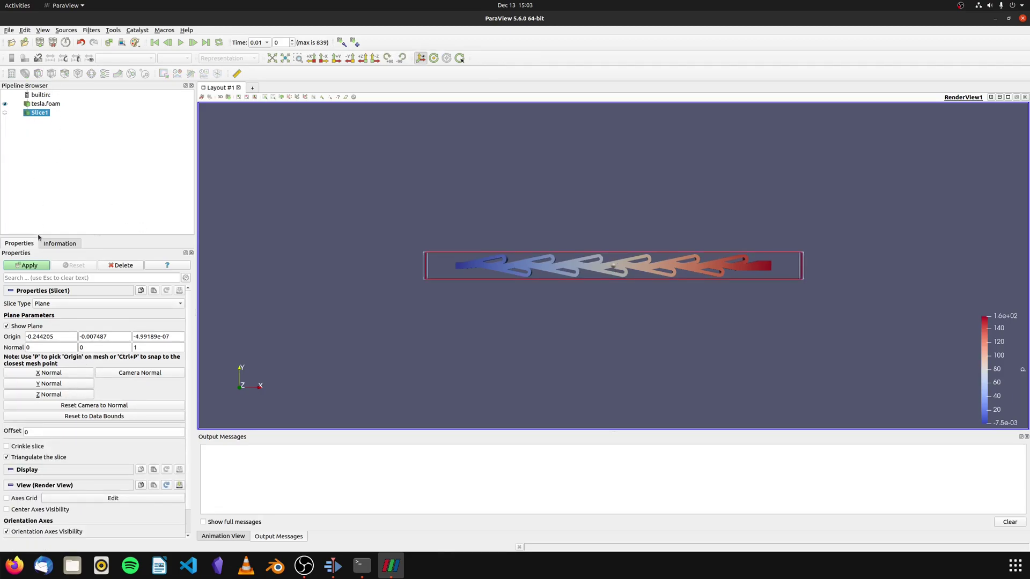
{"action": "left_click", "coordinate": [28, 264]}
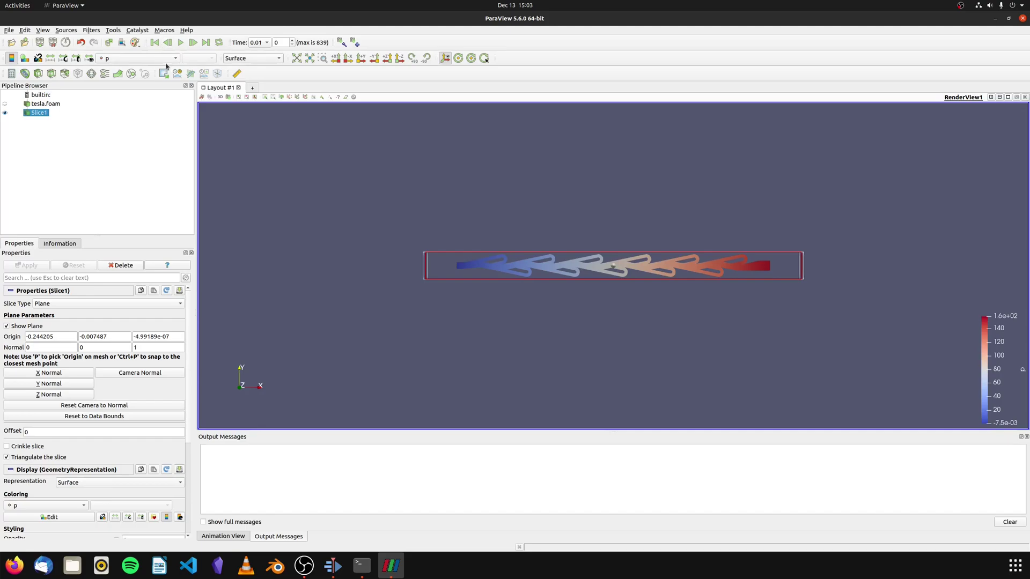
Colour the slice by point velocity U, removing a stray ExtractSelection1, and play the animation
{"action": "left_click", "coordinate": [166, 59]}
{"action": "left_click", "coordinate": [163, 73]}
{"action": "left_click", "coordinate": [164, 73]}
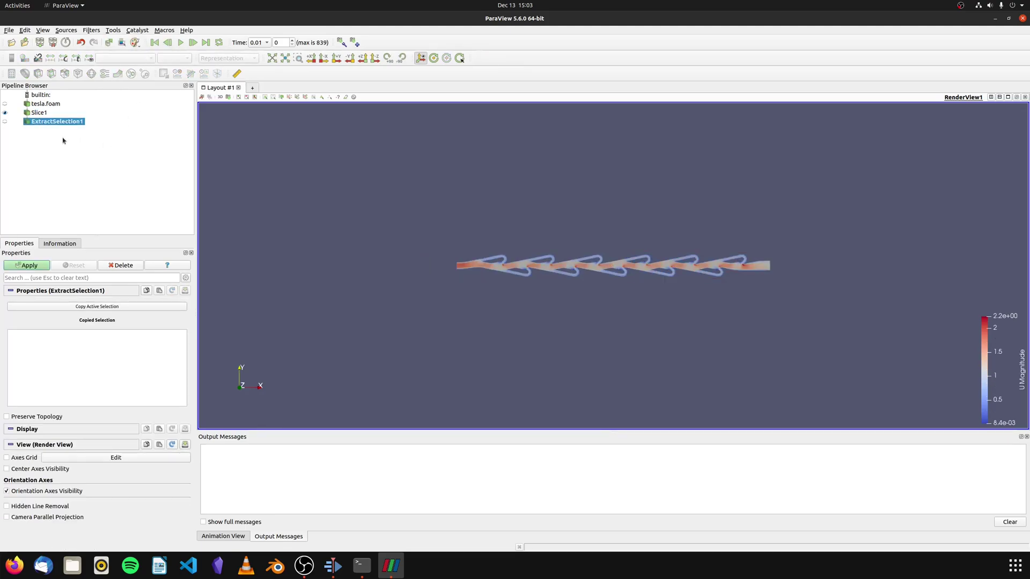
{"action": "left_click", "coordinate": [111, 265]}
{"action": "left_click", "coordinate": [137, 59]}
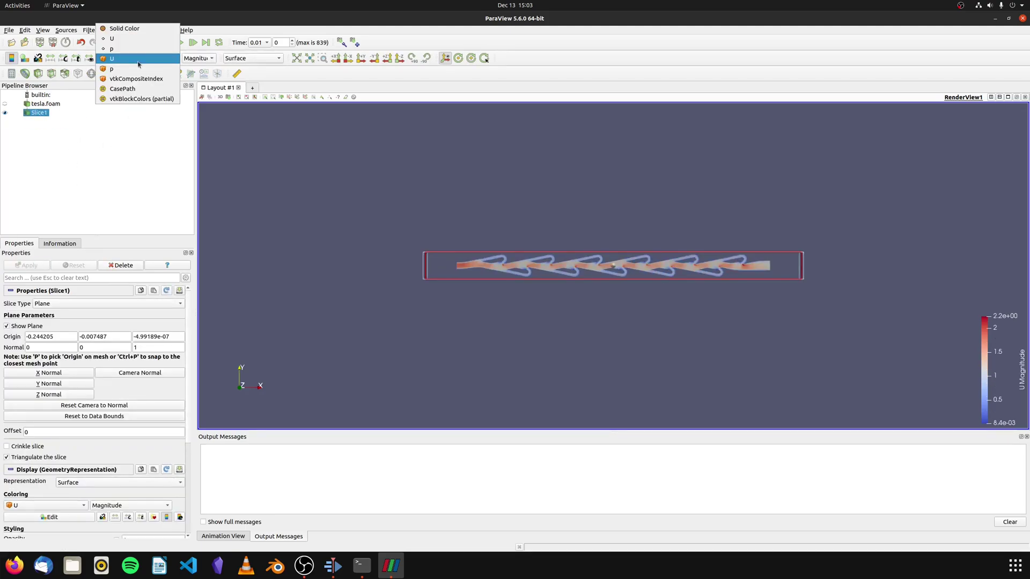
{"action": "left_click", "coordinate": [132, 39]}
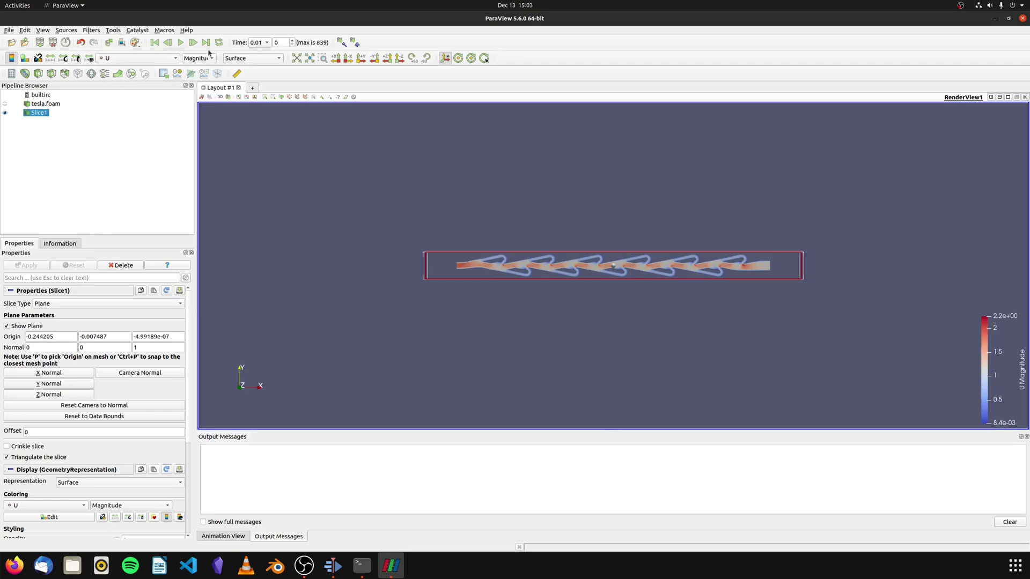
{"action": "left_click", "coordinate": [181, 42]}
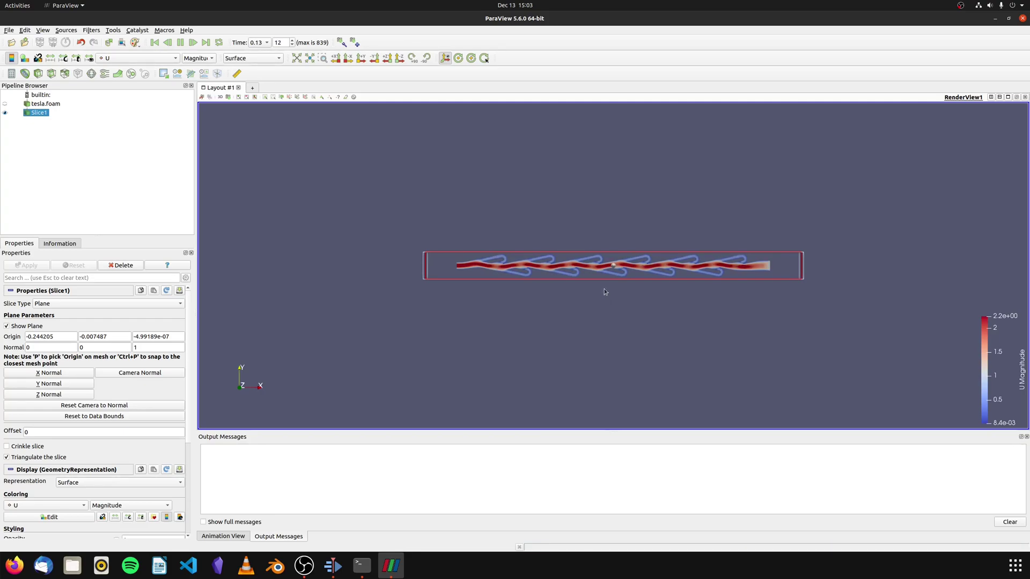
{"action": "scroll", "coordinate": [609, 278], "scroll_direction": "up", "scroll_amount": 2}
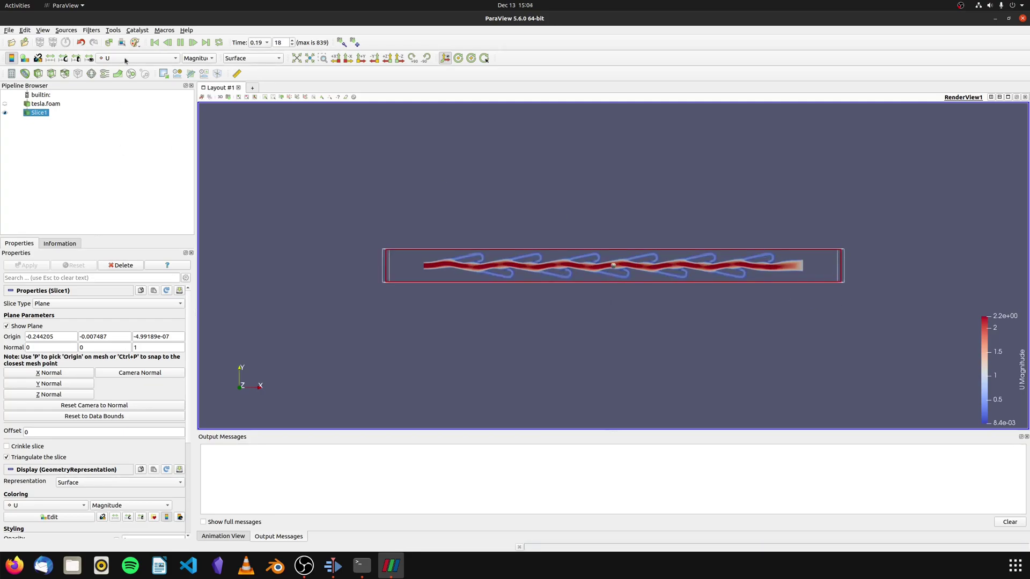
Pause playback and add a Glyph filter with No scale array at scale factor about 0.175
{"action": "left_click", "coordinate": [181, 42]}
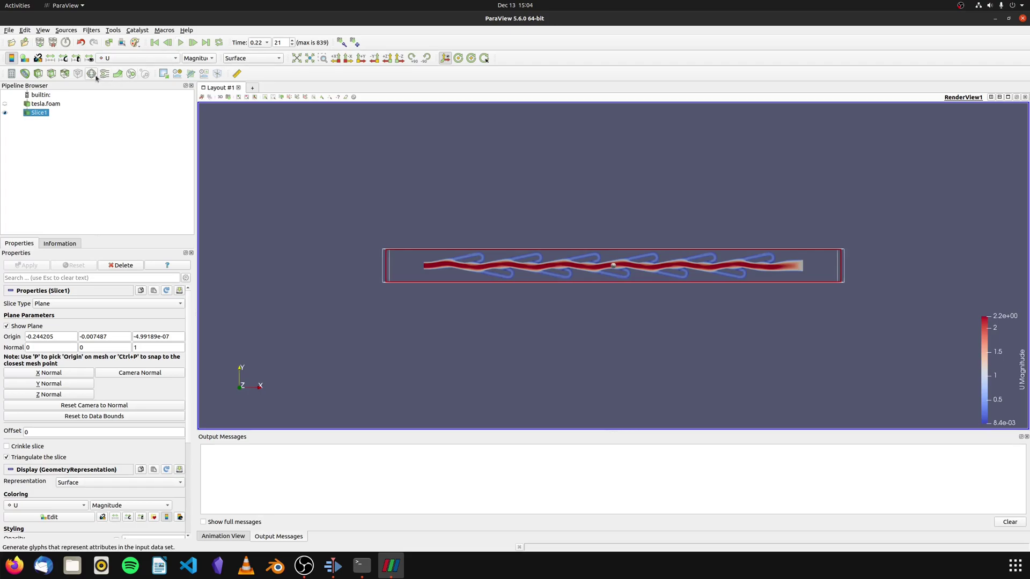
{"action": "left_click", "coordinate": [93, 74]}
{"action": "left_click", "coordinate": [107, 363]}
{"action": "left_click", "coordinate": [97, 350]}
{"action": "left_click", "coordinate": [75, 375]}
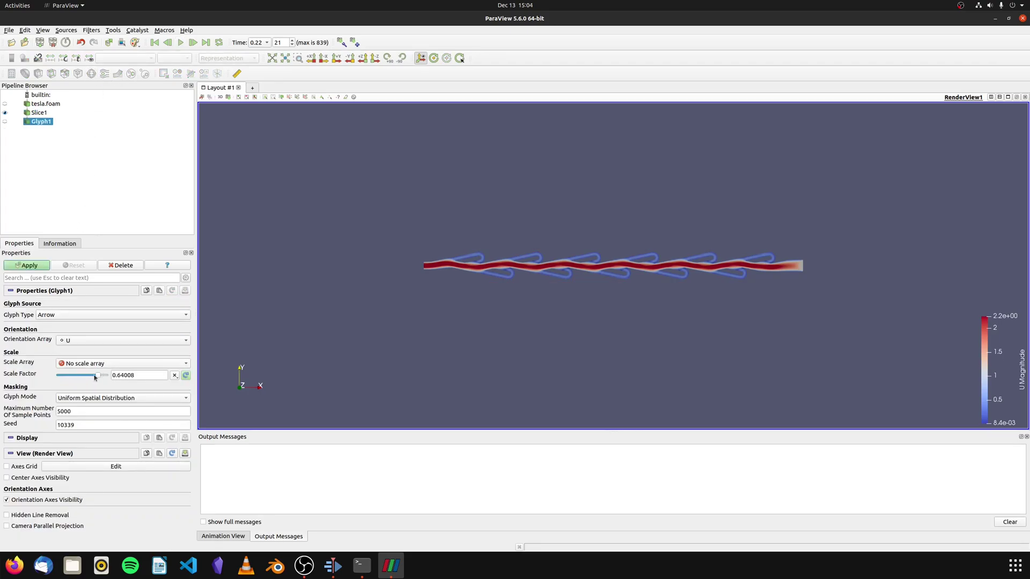
{"action": "left_click_drag", "start_coordinate": [95, 377], "coordinate": [68, 379]}
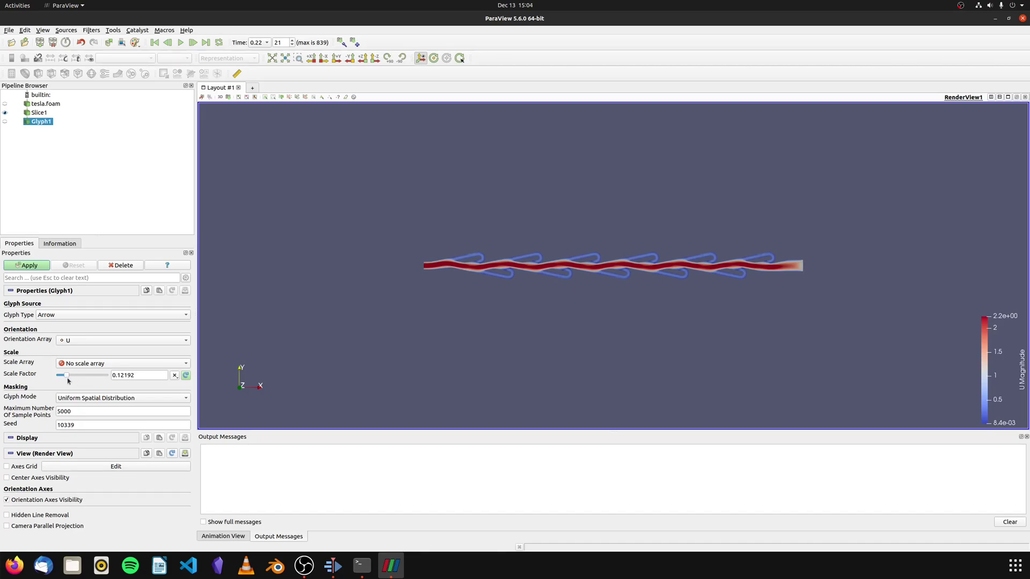
{"action": "left_click", "coordinate": [30, 265]}
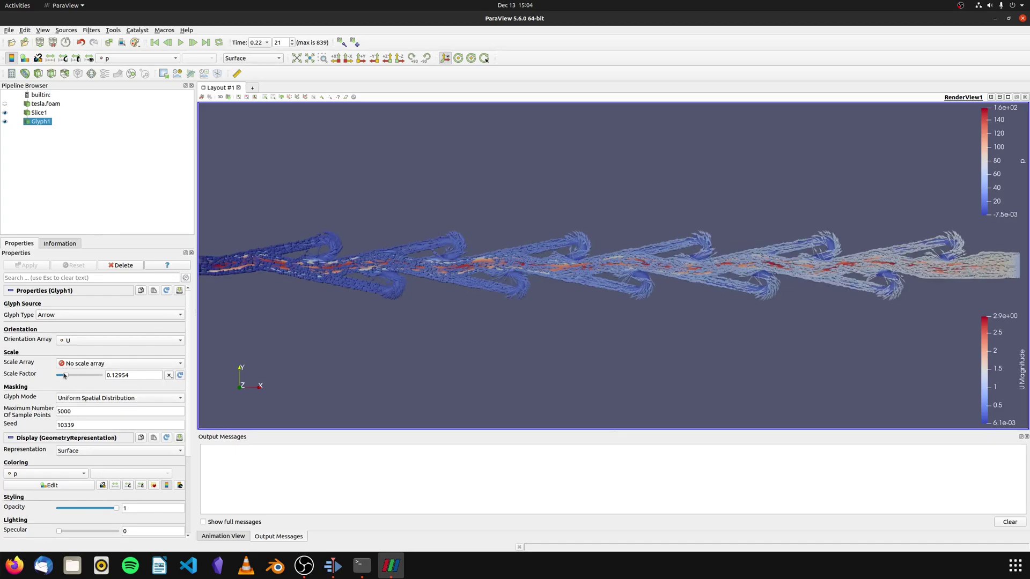
Adjust the glyph scale factor to 0.0381, then to 0.0762, reapplying each time
{"action": "left_click_drag", "start_coordinate": [65, 375], "coordinate": [59, 377]}
{"action": "left_click", "coordinate": [30, 265]}
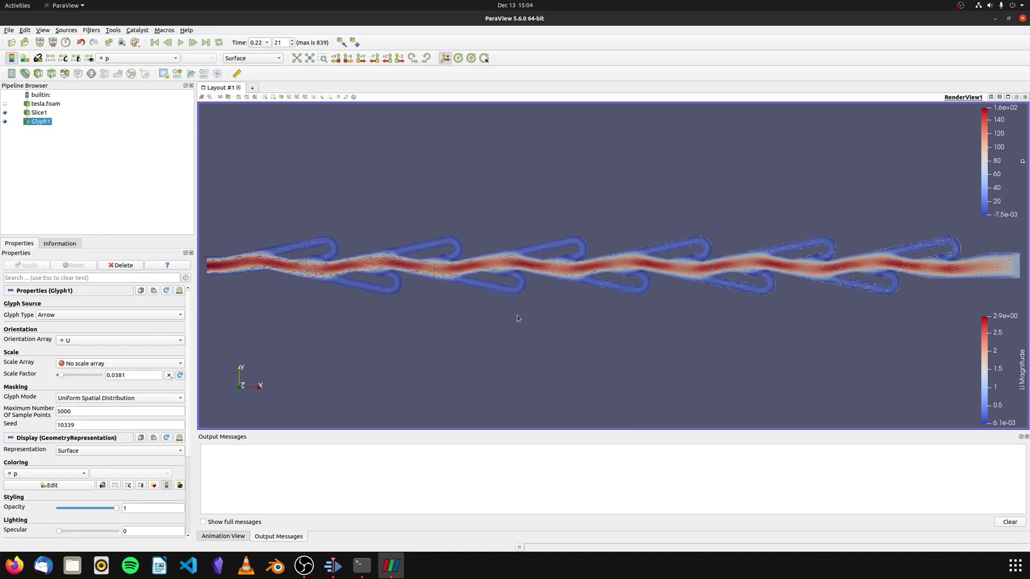
{"action": "left_click", "coordinate": [65, 376]}
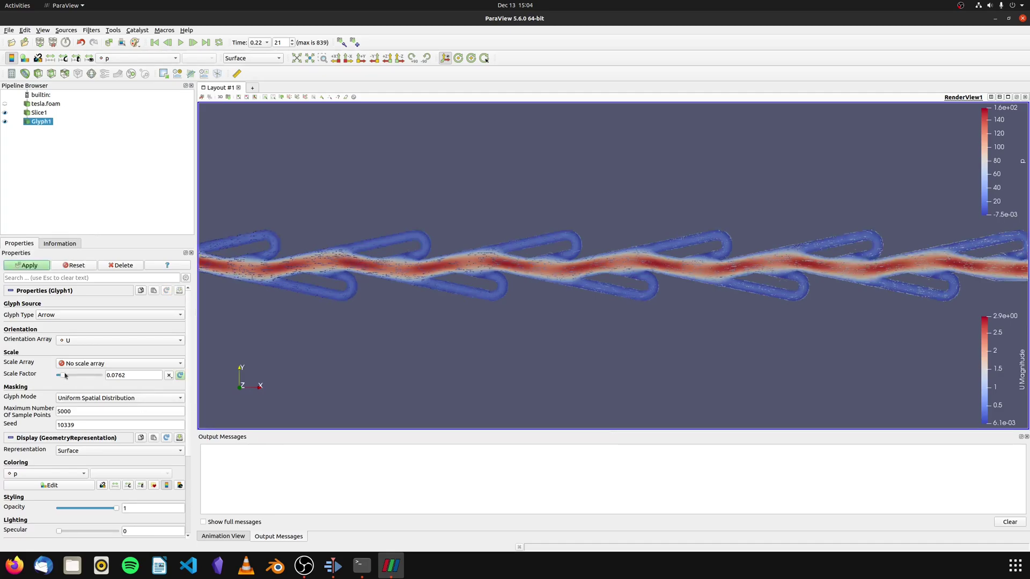
{"action": "left_click", "coordinate": [40, 267]}
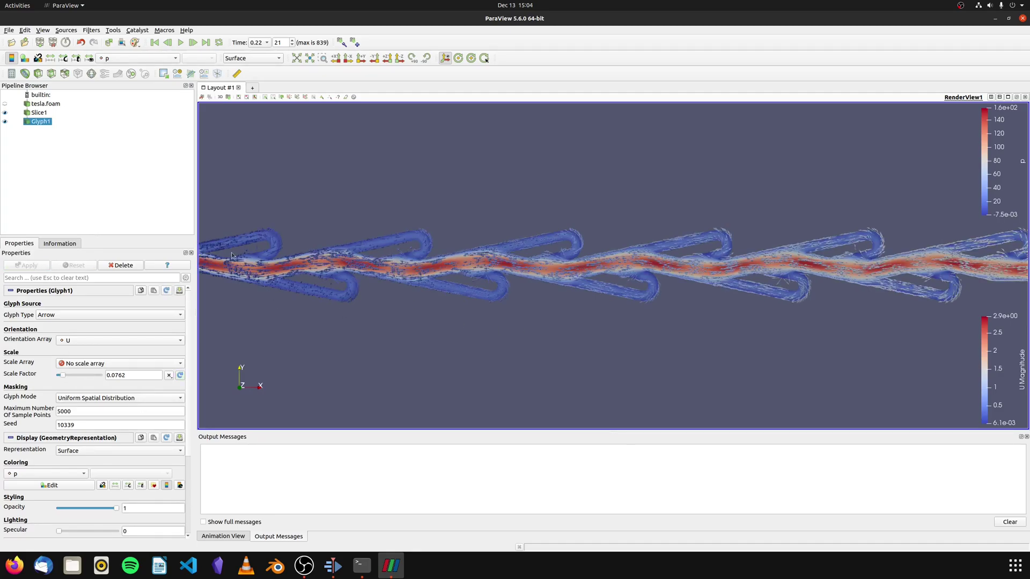
{"action": "scroll", "coordinate": [685, 243], "scroll_direction": "down", "scroll_amount": 2}
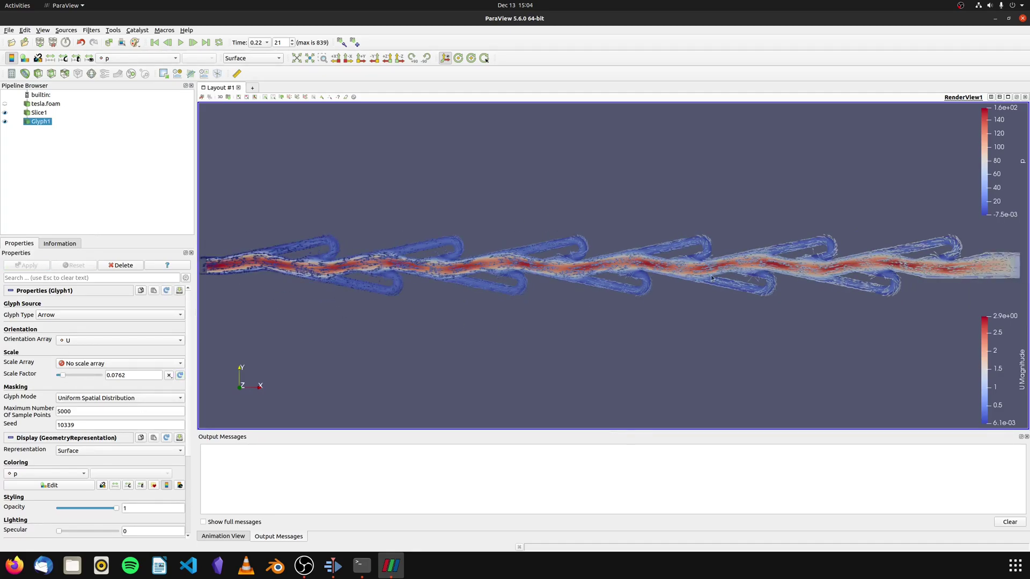
Play the glyph-on-slice animation and pause it at time 0.69 (step 68 of 839)
{"action": "left_click", "coordinate": [181, 42]}
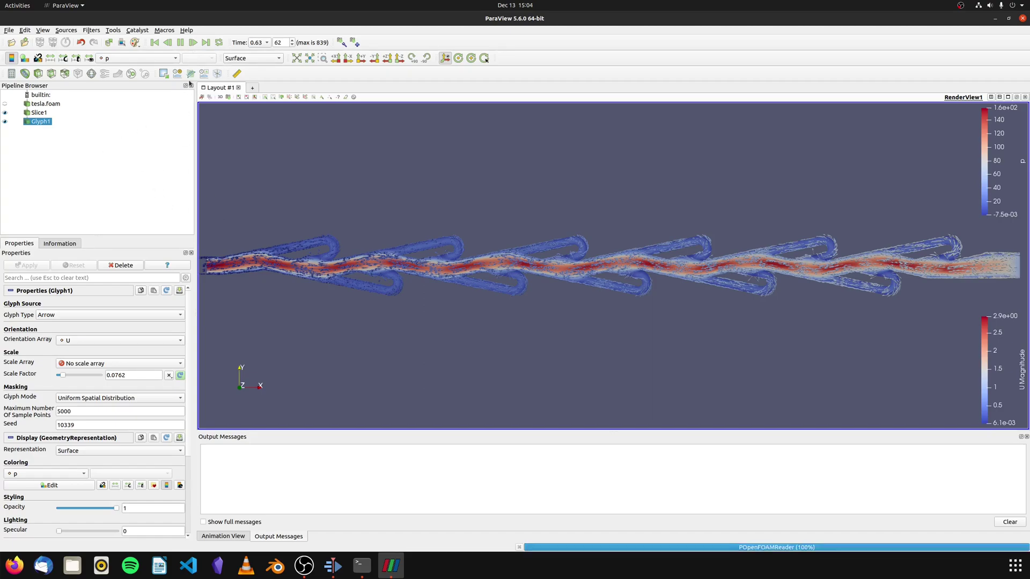
{"action": "left_click", "coordinate": [180, 43]}
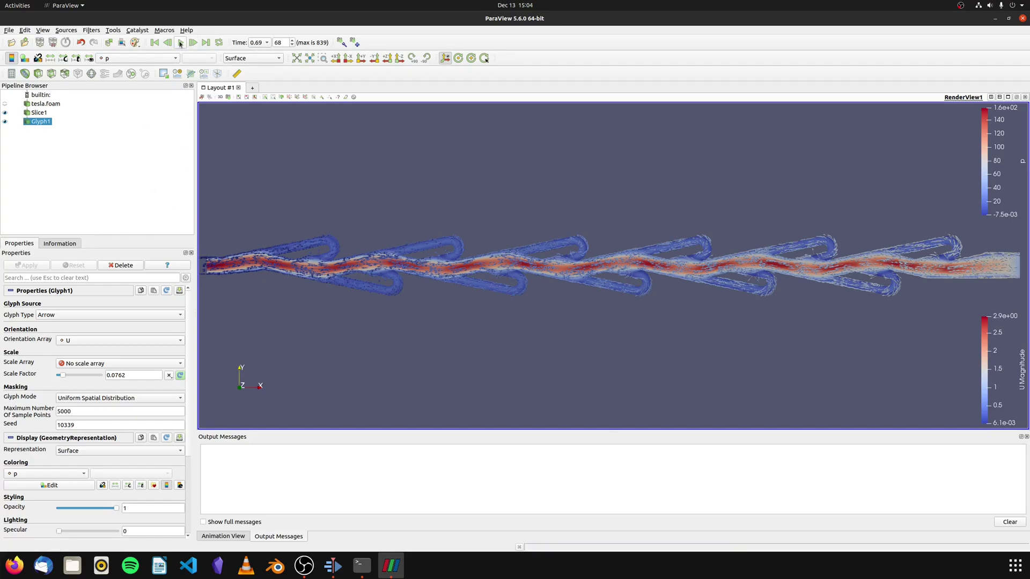
{"action": "scroll", "coordinate": [594, 232], "scroll_direction": "down", "scroll_amount": 2}
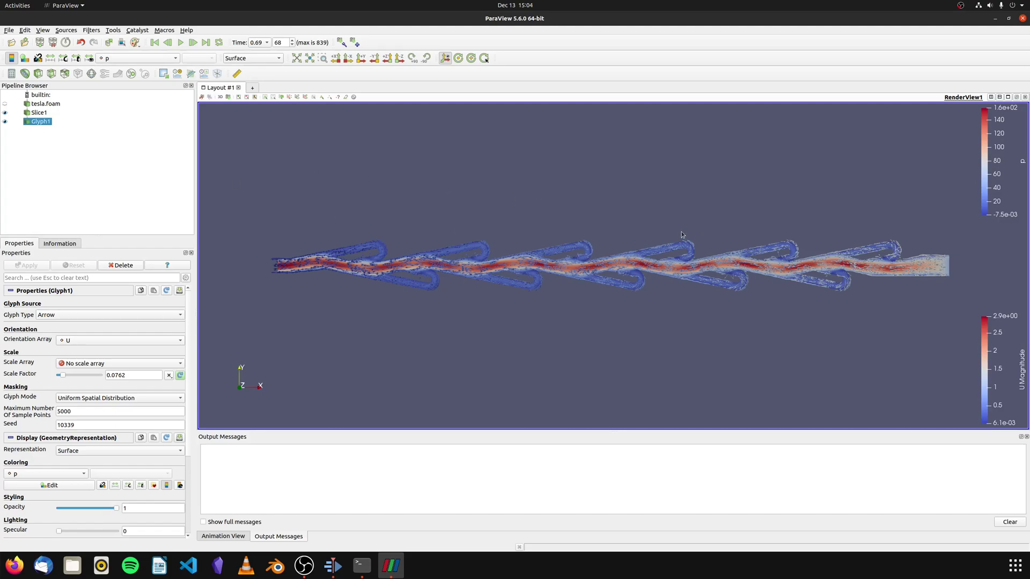